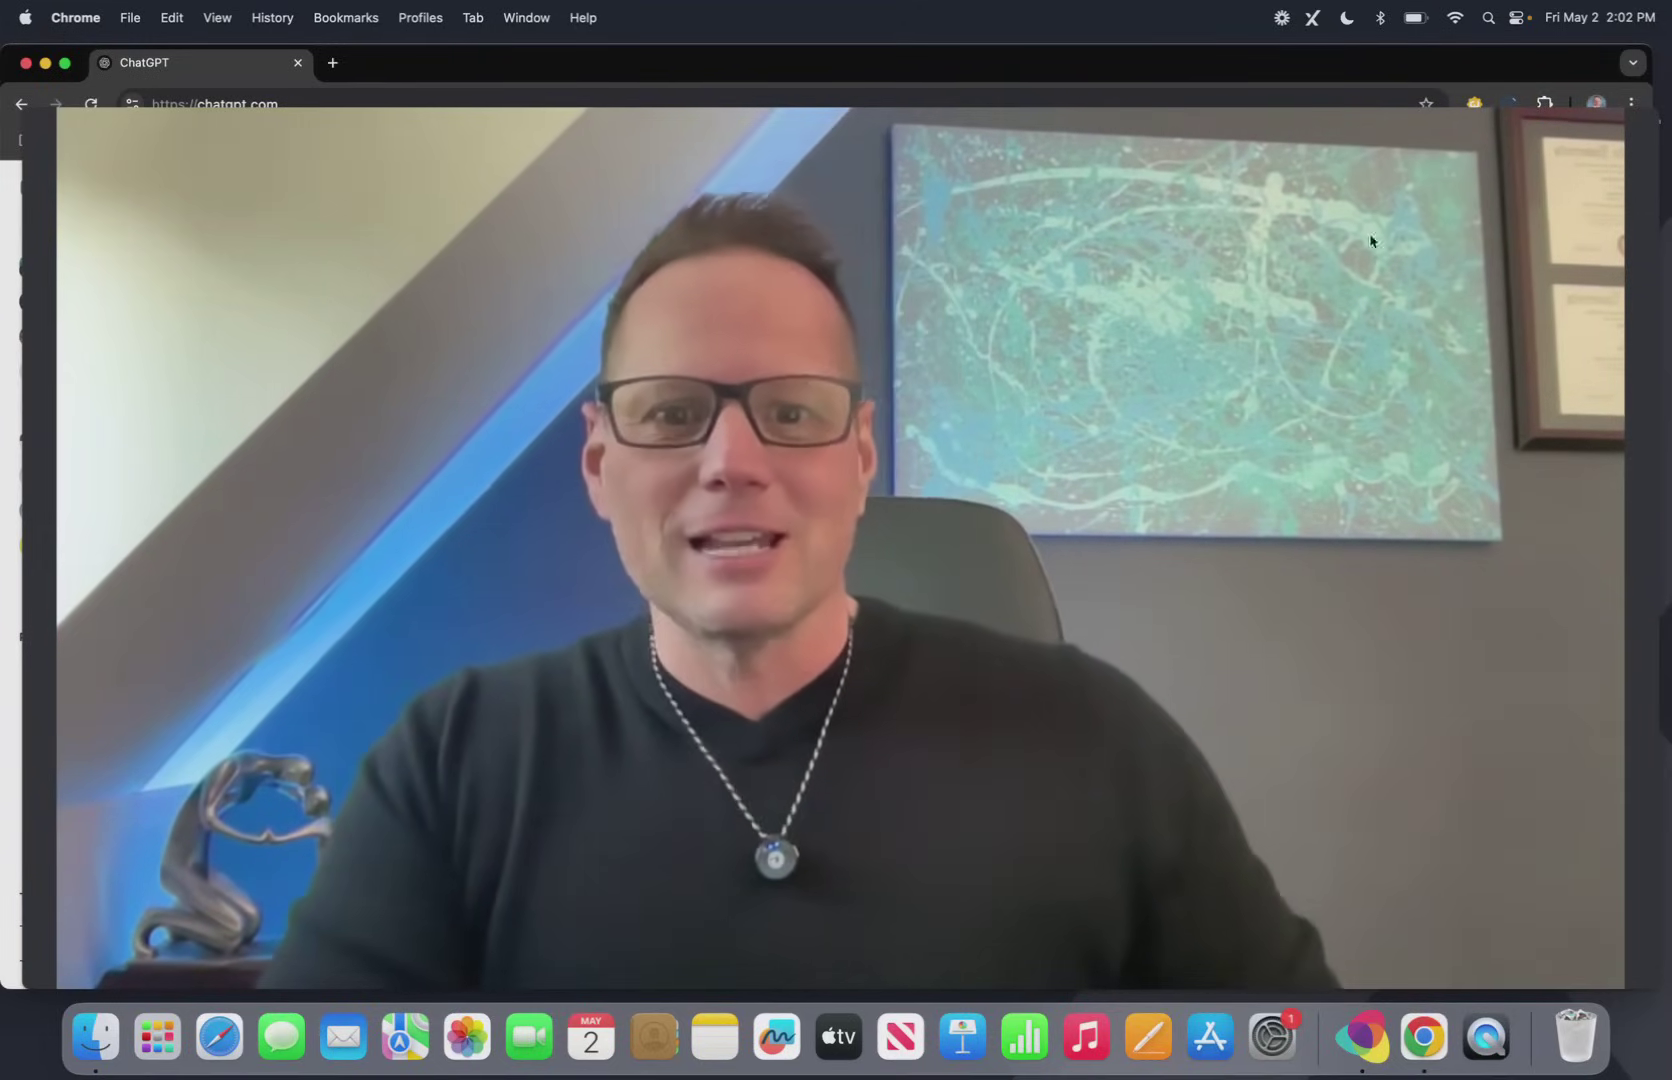
{"action": "left_click", "coordinate": [895, 551]}
{"action": "left_click", "coordinate": [895, 552]}
{"action": "left_click_drag", "start_coordinate": [858, 450], "coordinate": [1427, 479]}
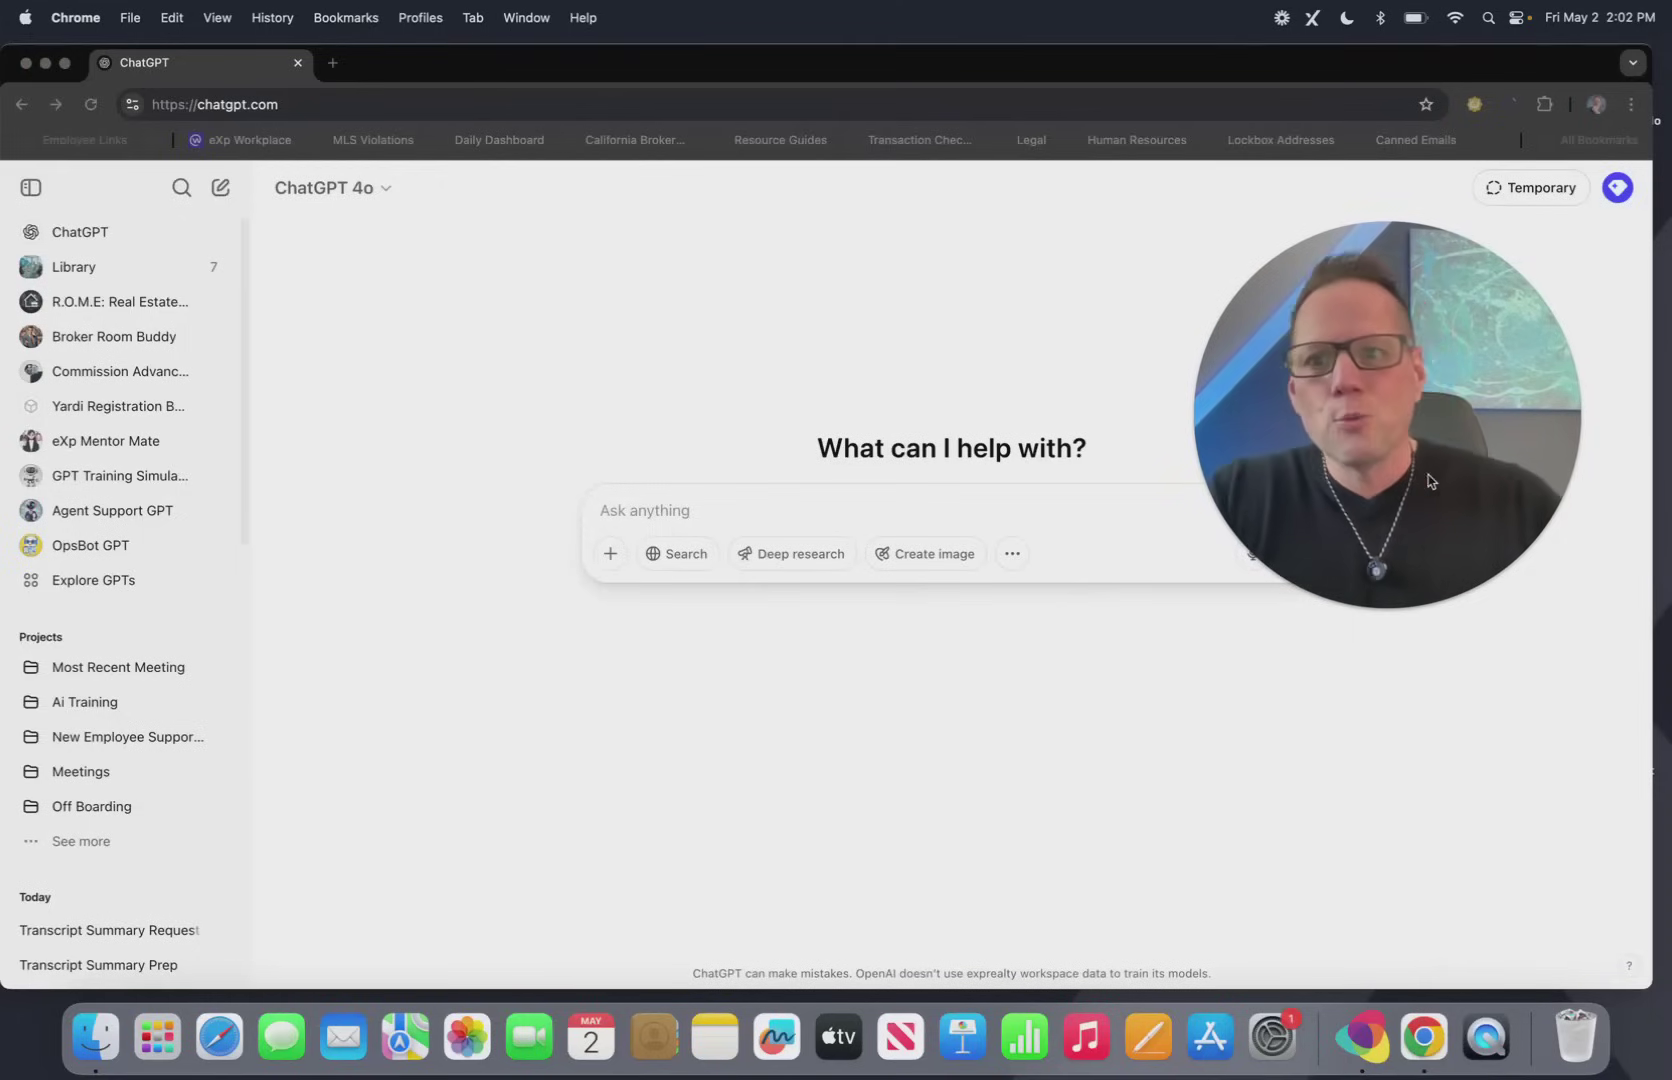
- Hide the sidebar and draft a prompt for the agent post 'Top 3 Neighborhoods in [city] with Massive Appreciation Potential in 2025' with a free-list DM CTA
{"action": "left_click", "coordinate": [32, 187]}
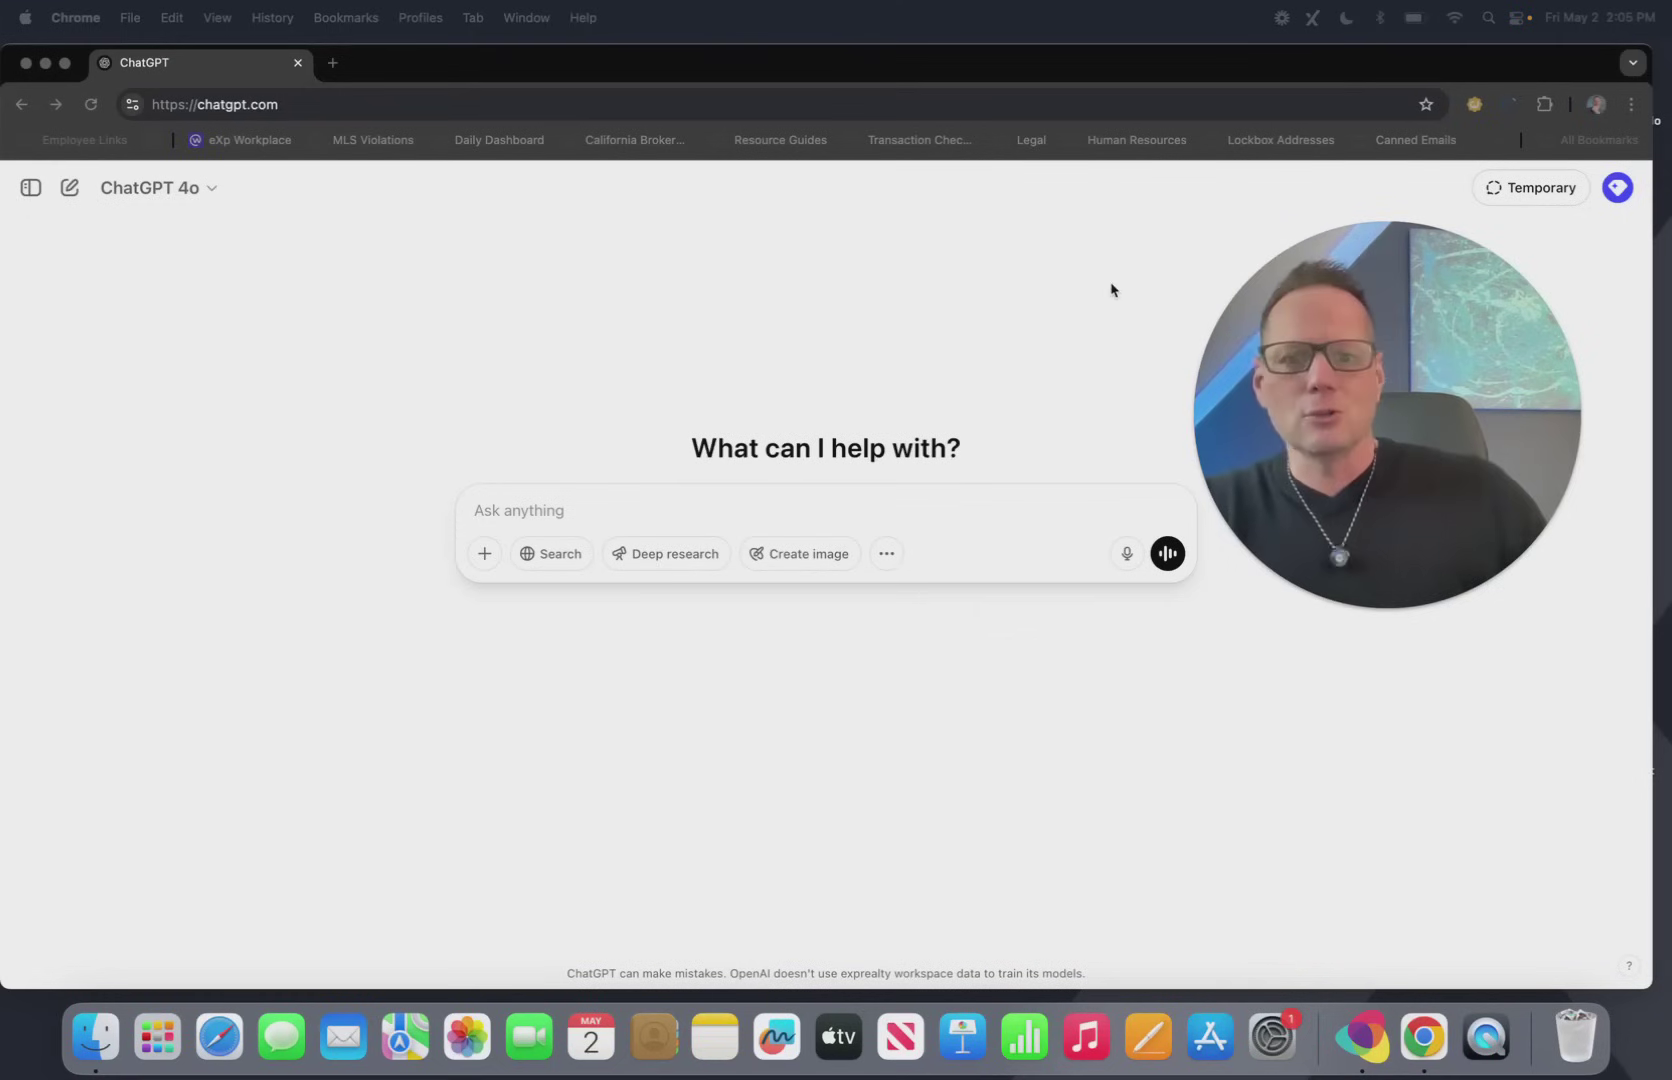
{"action": "type", "text": "\"Act as a top real estate agent in [city]. Write a short, punchy post titled ‘Top 3 Neighborhoods in [city] with Massive Appreciation Potential in 2025.’ Include a strong CTA to DM me for a free list.\"  ✅ Output: Reels, carousels, email blasts, blog posts"}
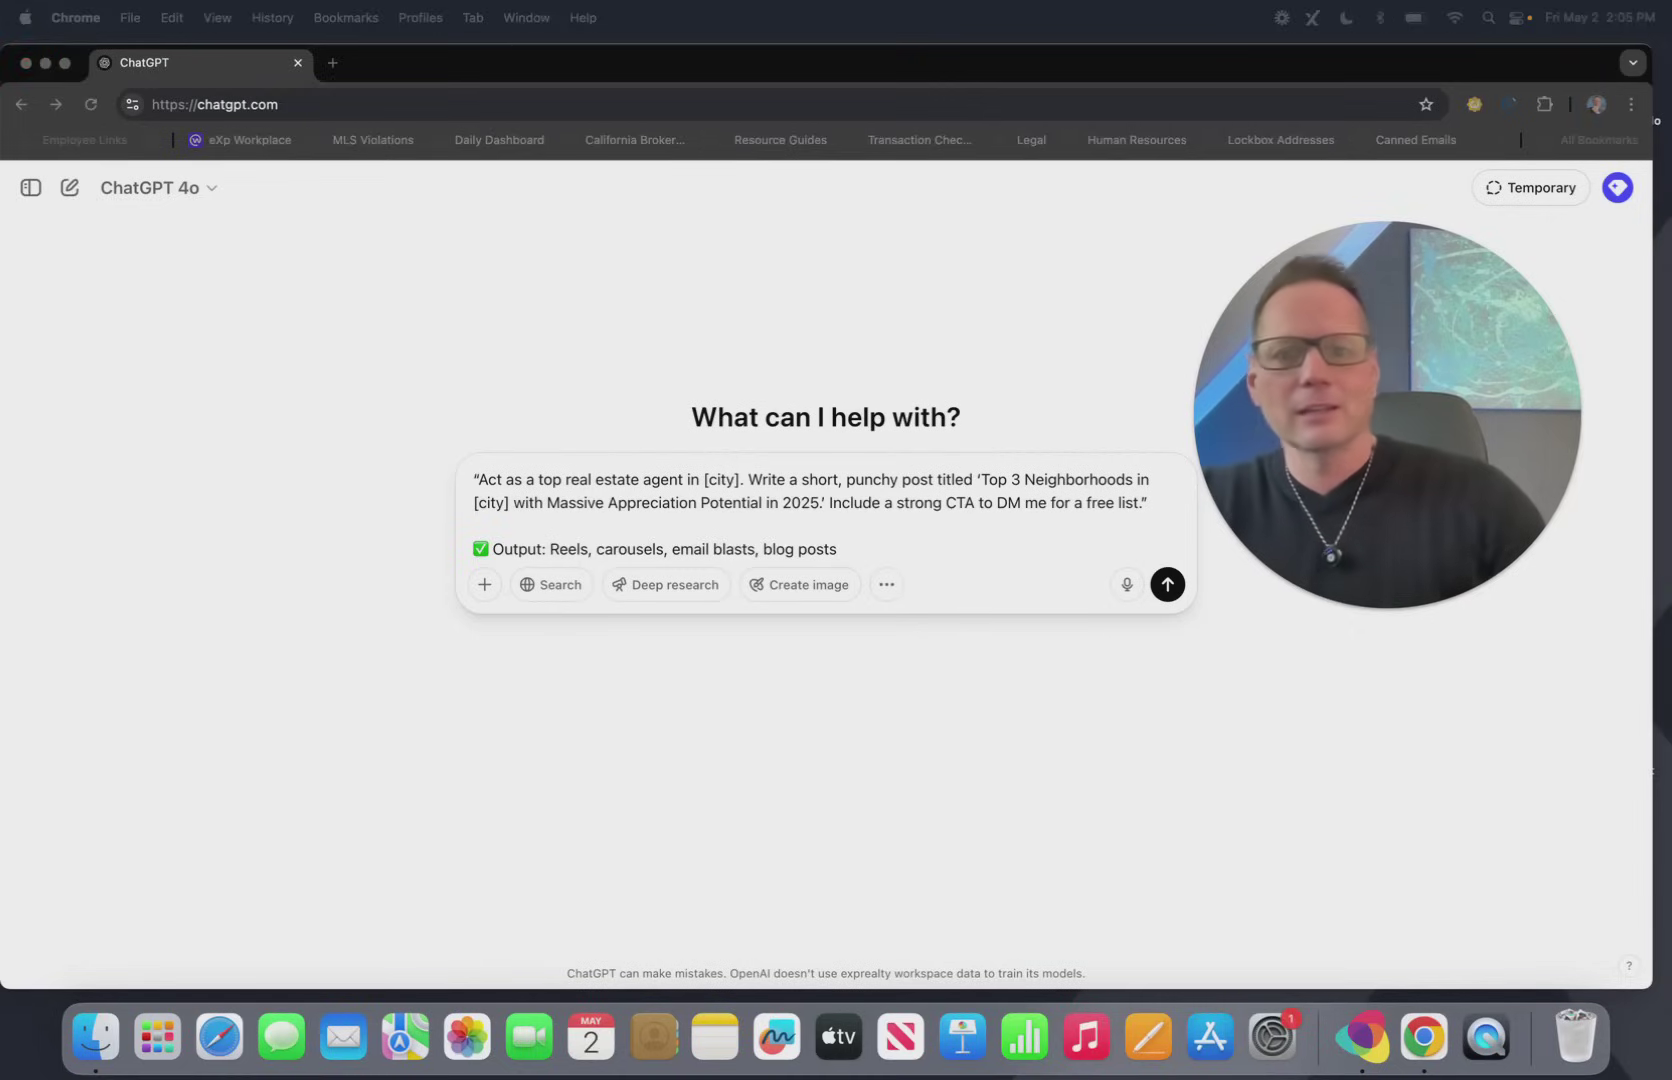
- Add the prompt lines 'Post it: IG, Facebook groups, LinkedIn, YouTube community, Nextdoor' and 'Strategy: Focus on hyper-local curiosity content', each with a check mark
{"action": "left_click", "coordinate": [899, 551]}
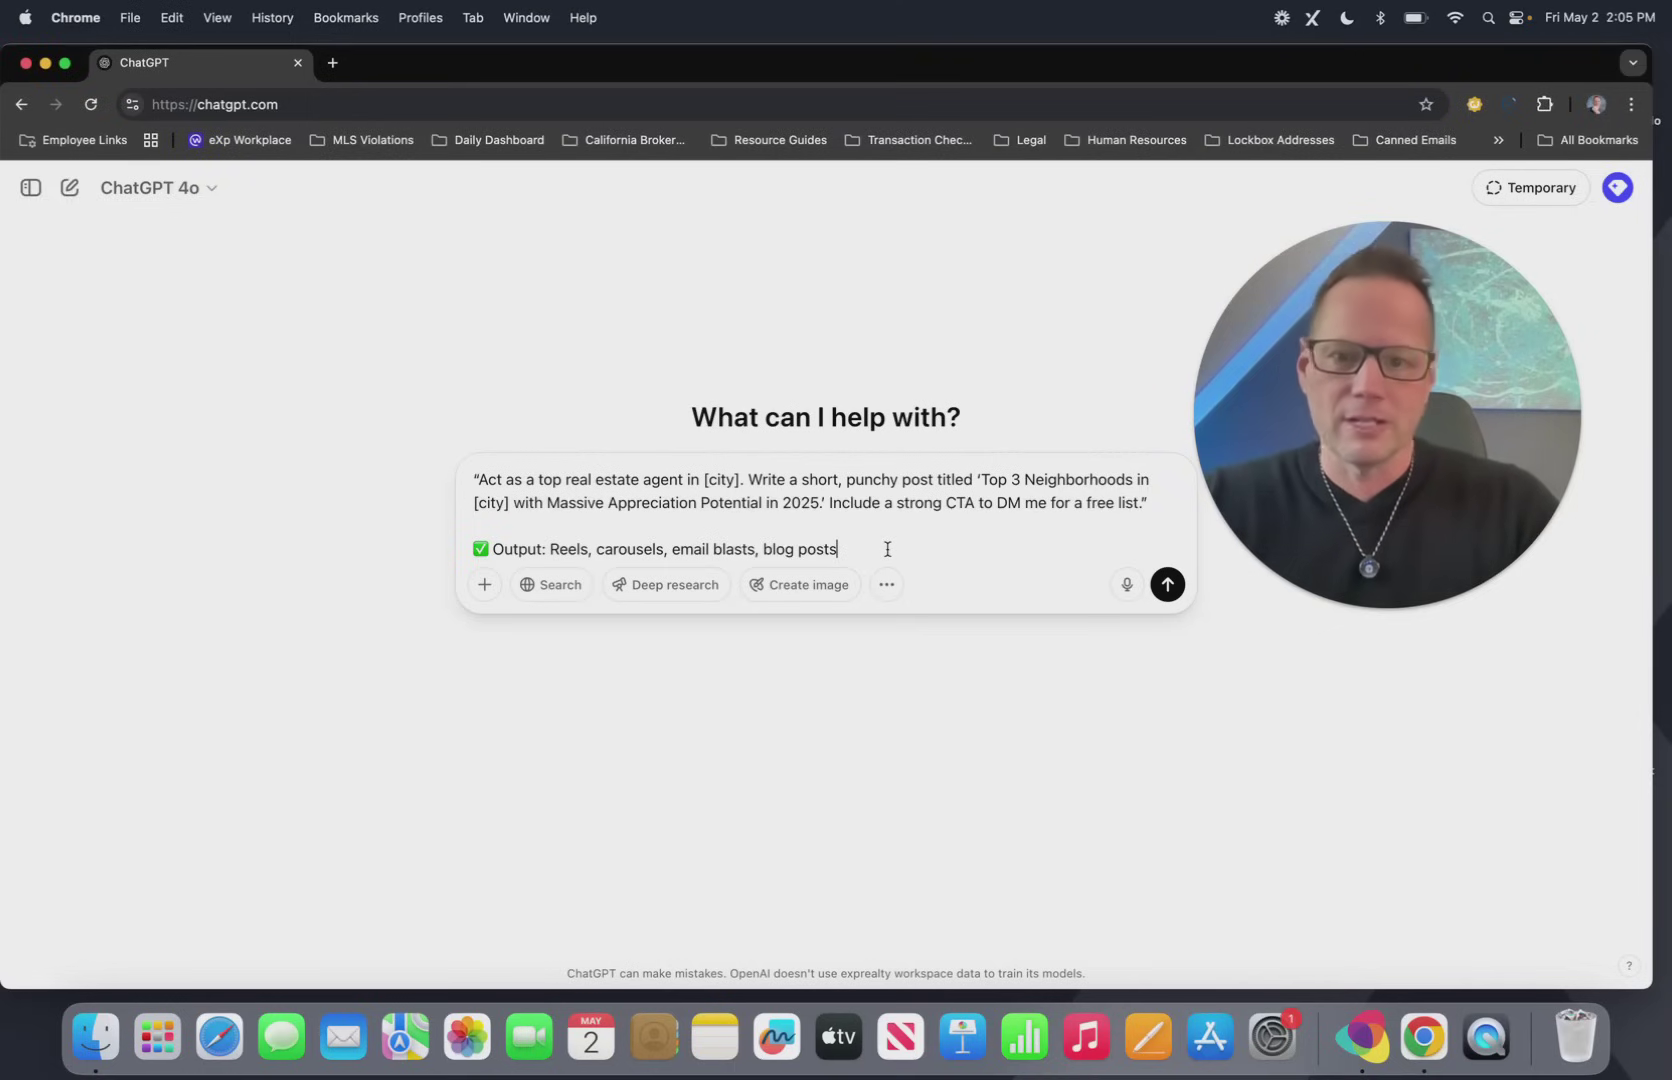
{"action": "key", "text": "shift+Return"}
{"action": "type", "text": "✅ Post it: IG, Facebook groups, LinkedIn, YouTube community, Nextdoor ✅ Strategy: Focus on hyper-local curiosity content"}
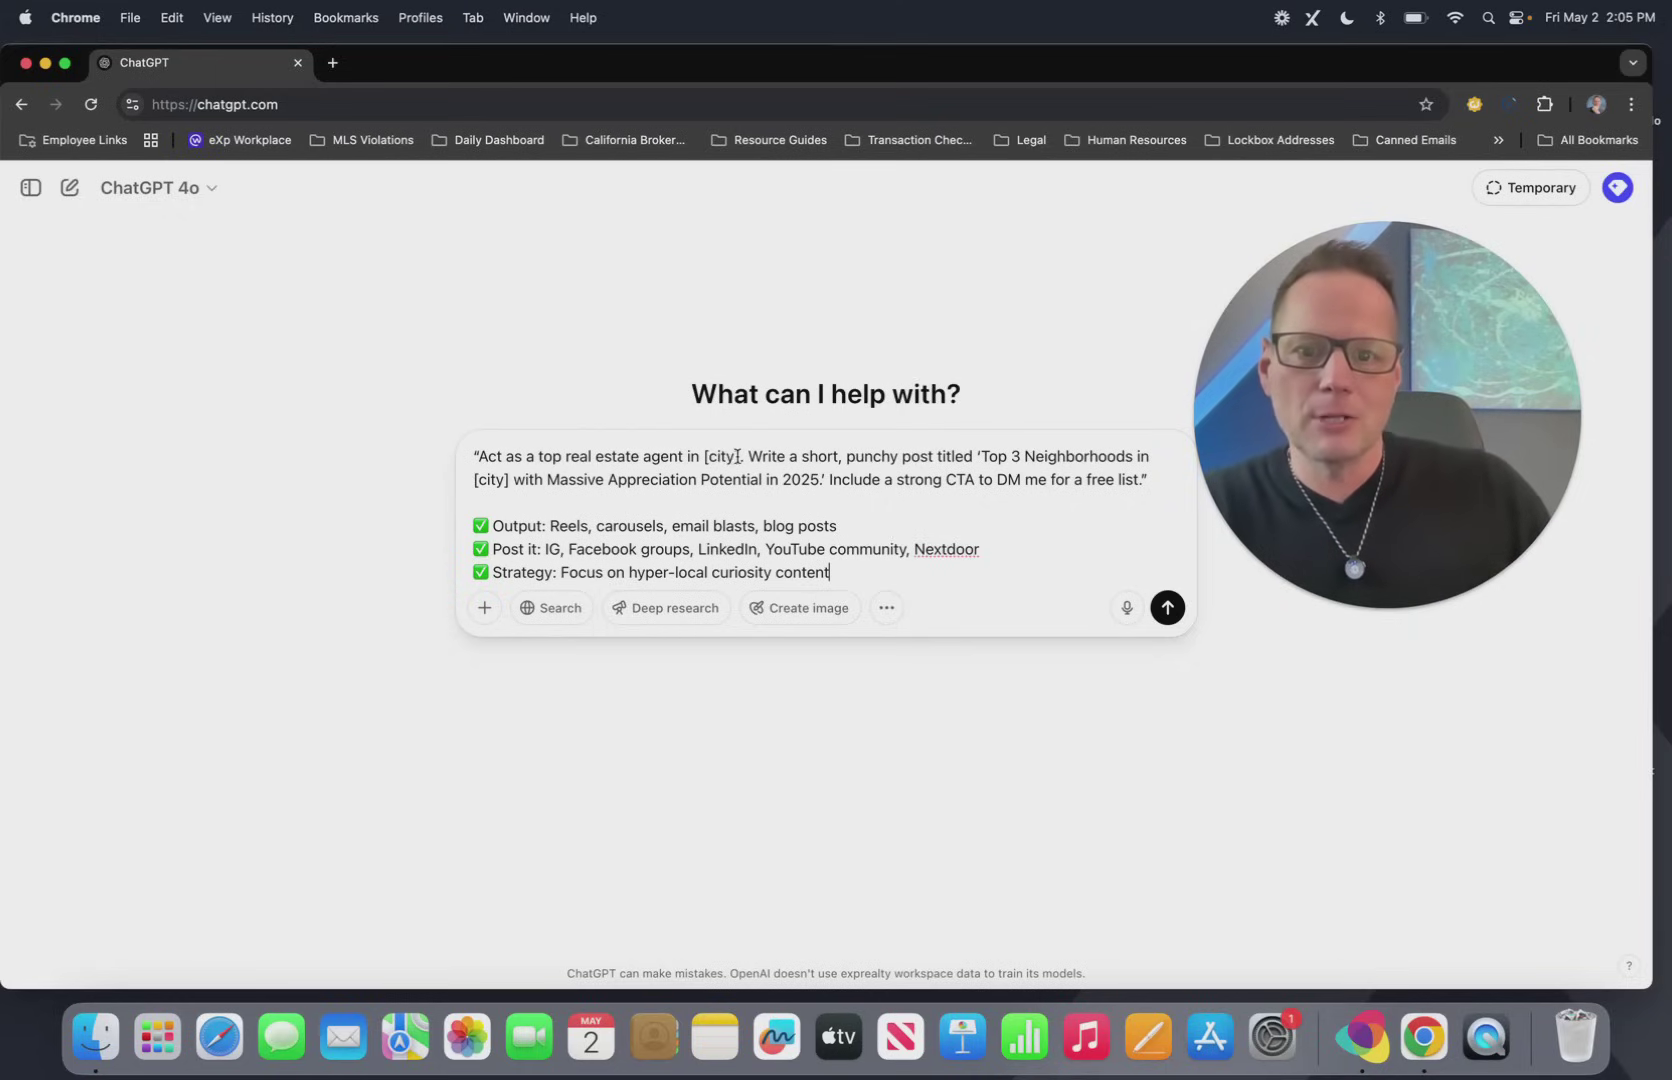
- Replace the [city] placeholder in the prompt's opening sentence with Rancho Cucamonga
{"action": "left_click_drag", "start_coordinate": [704, 456], "coordinate": [741, 456]}
{"action": "key", "text": "BackSpace"}
{"action": "type", "text": "Ranc"}
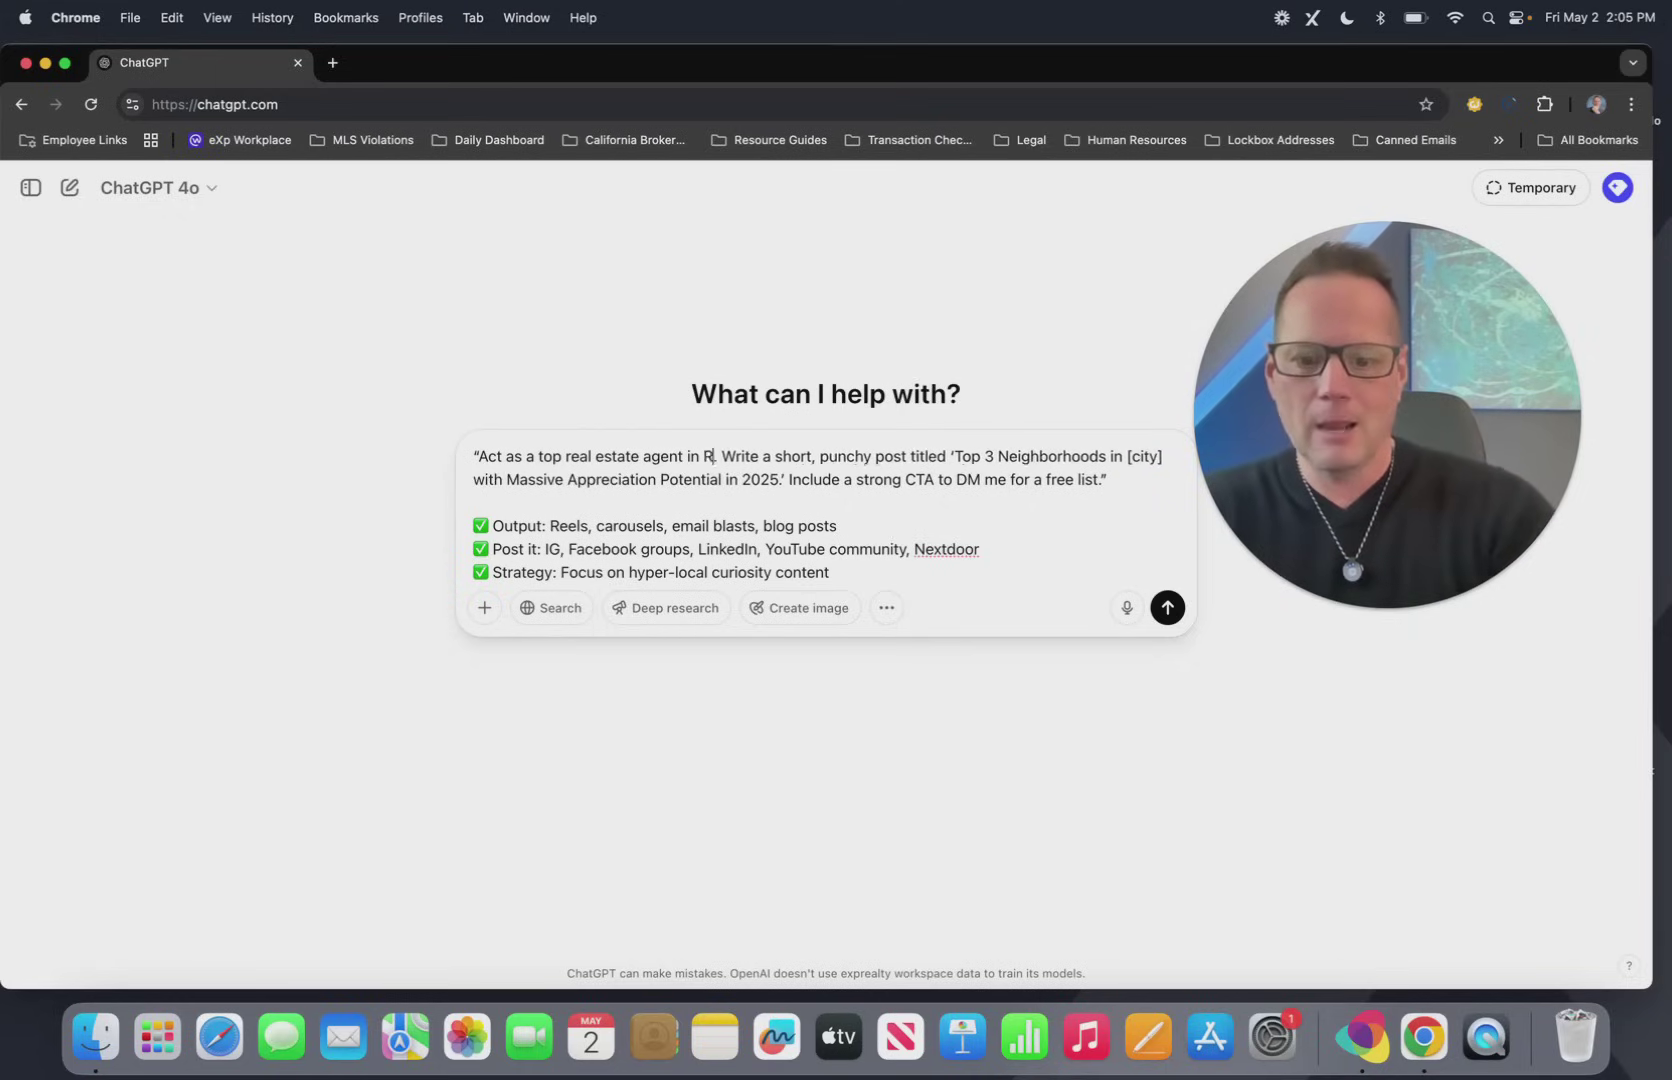
{"action": "type", "text": "ho Cucam"}
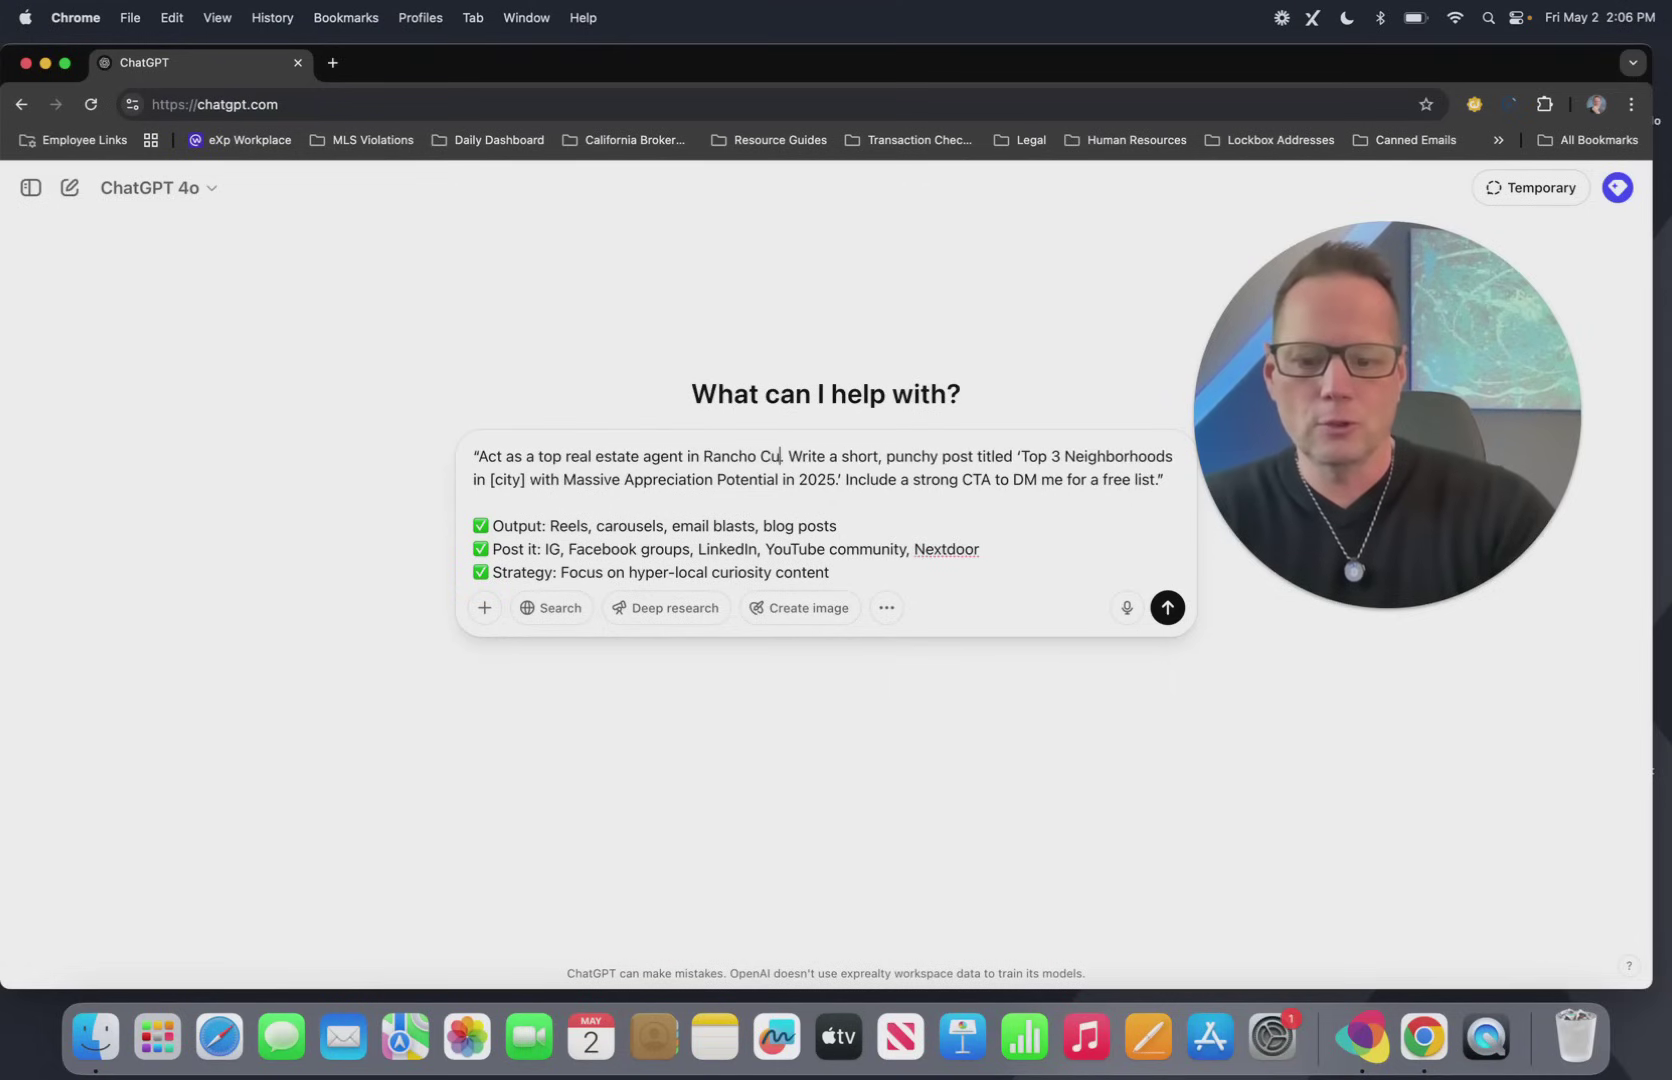
{"action": "type", "text": "onga"}
- Replace the [city] placeholder in the post title with Rancho Cucamonga and submit the prompt
{"action": "left_click_drag", "start_coordinate": [604, 468], "coordinate": [640, 468]}
{"action": "type", "text": "Rancho "}
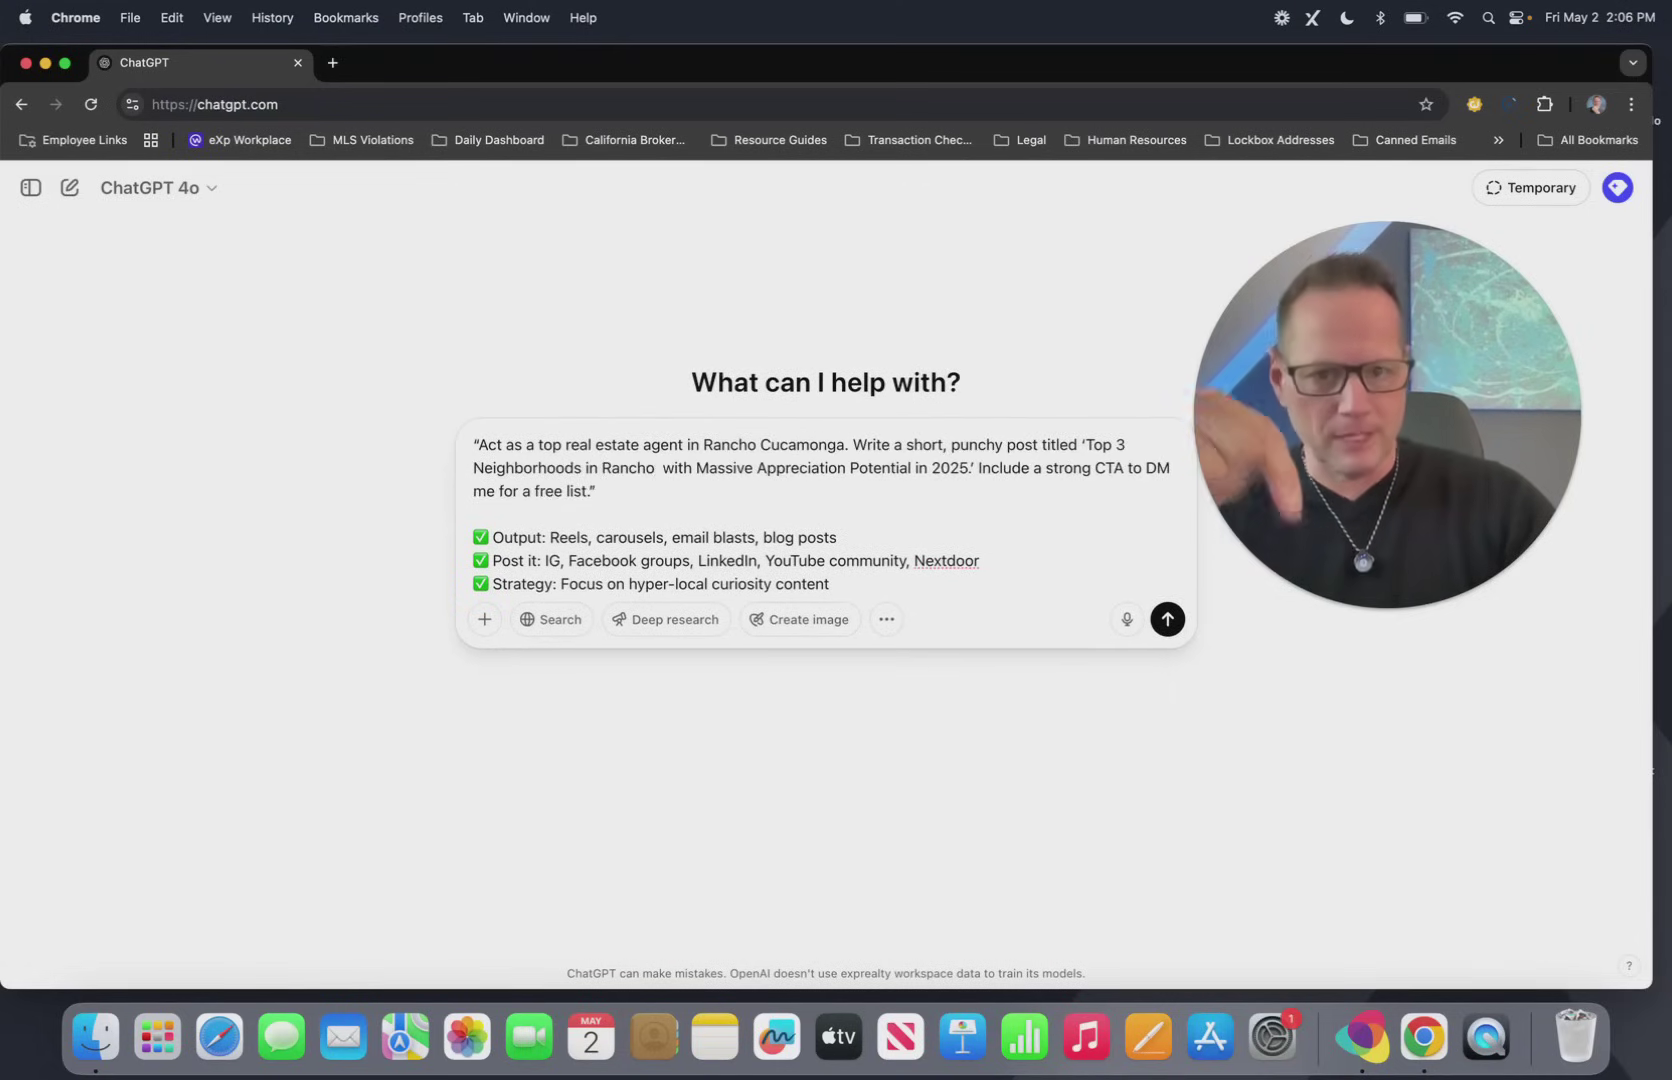
{"action": "type", "text": "Cuam"}
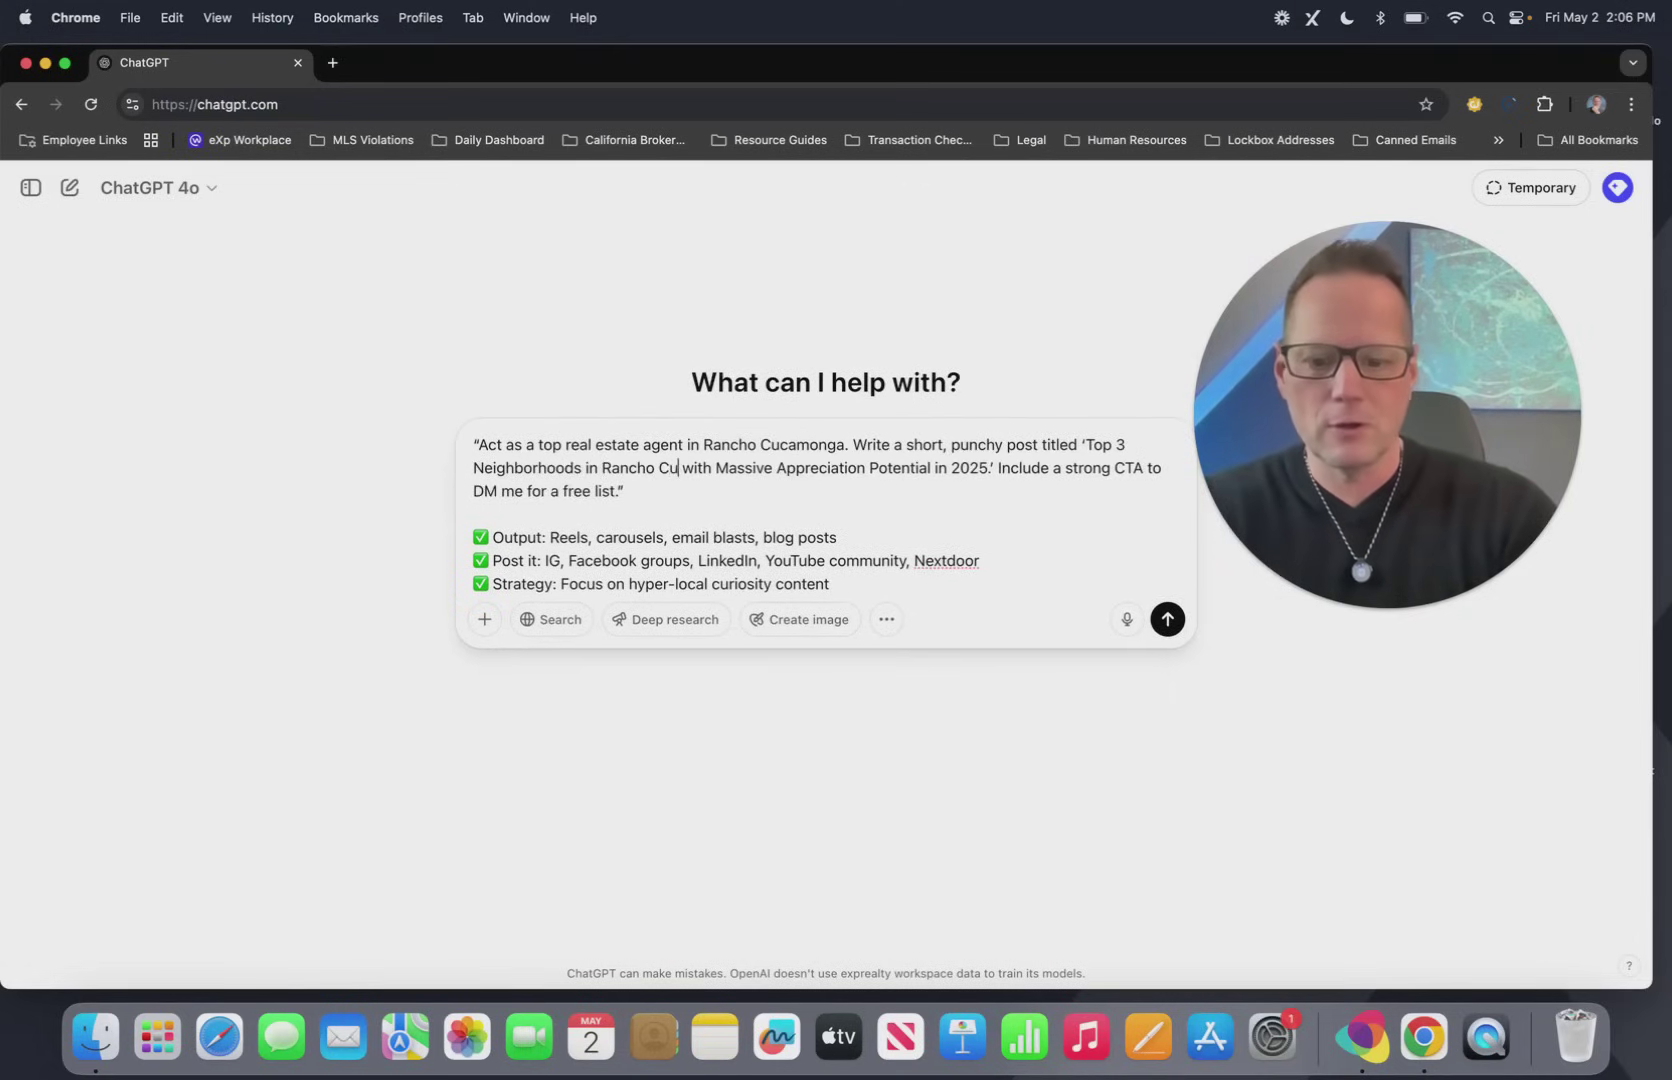
{"action": "type", "text": "onmga"}
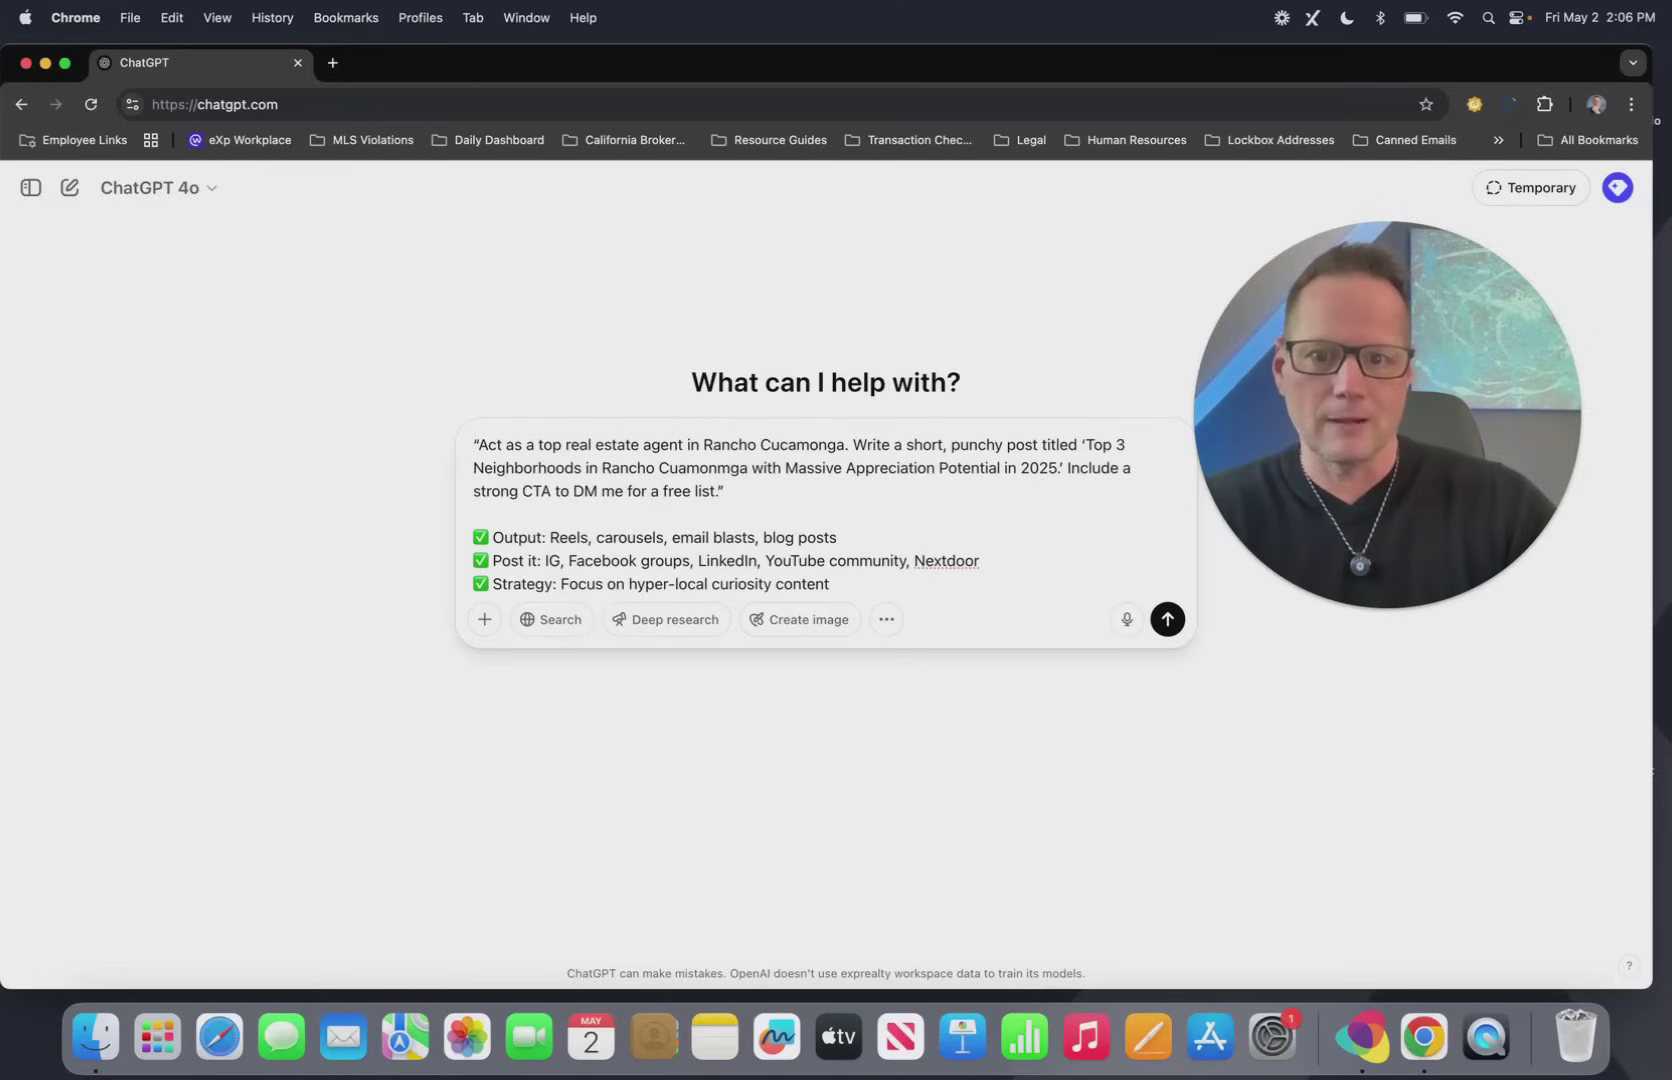
{"action": "key", "text": "BackSpace"}
{"action": "key", "text": "BackSpace"}
{"action": "key", "text": "BackSpace"}
{"action": "key", "text": "BackSpace"}
{"action": "key", "text": "BackSpace"}
{"action": "key", "text": "BackSpace"}
{"action": "key", "text": "BackSpace"}
{"action": "type", "text": "camonga"}
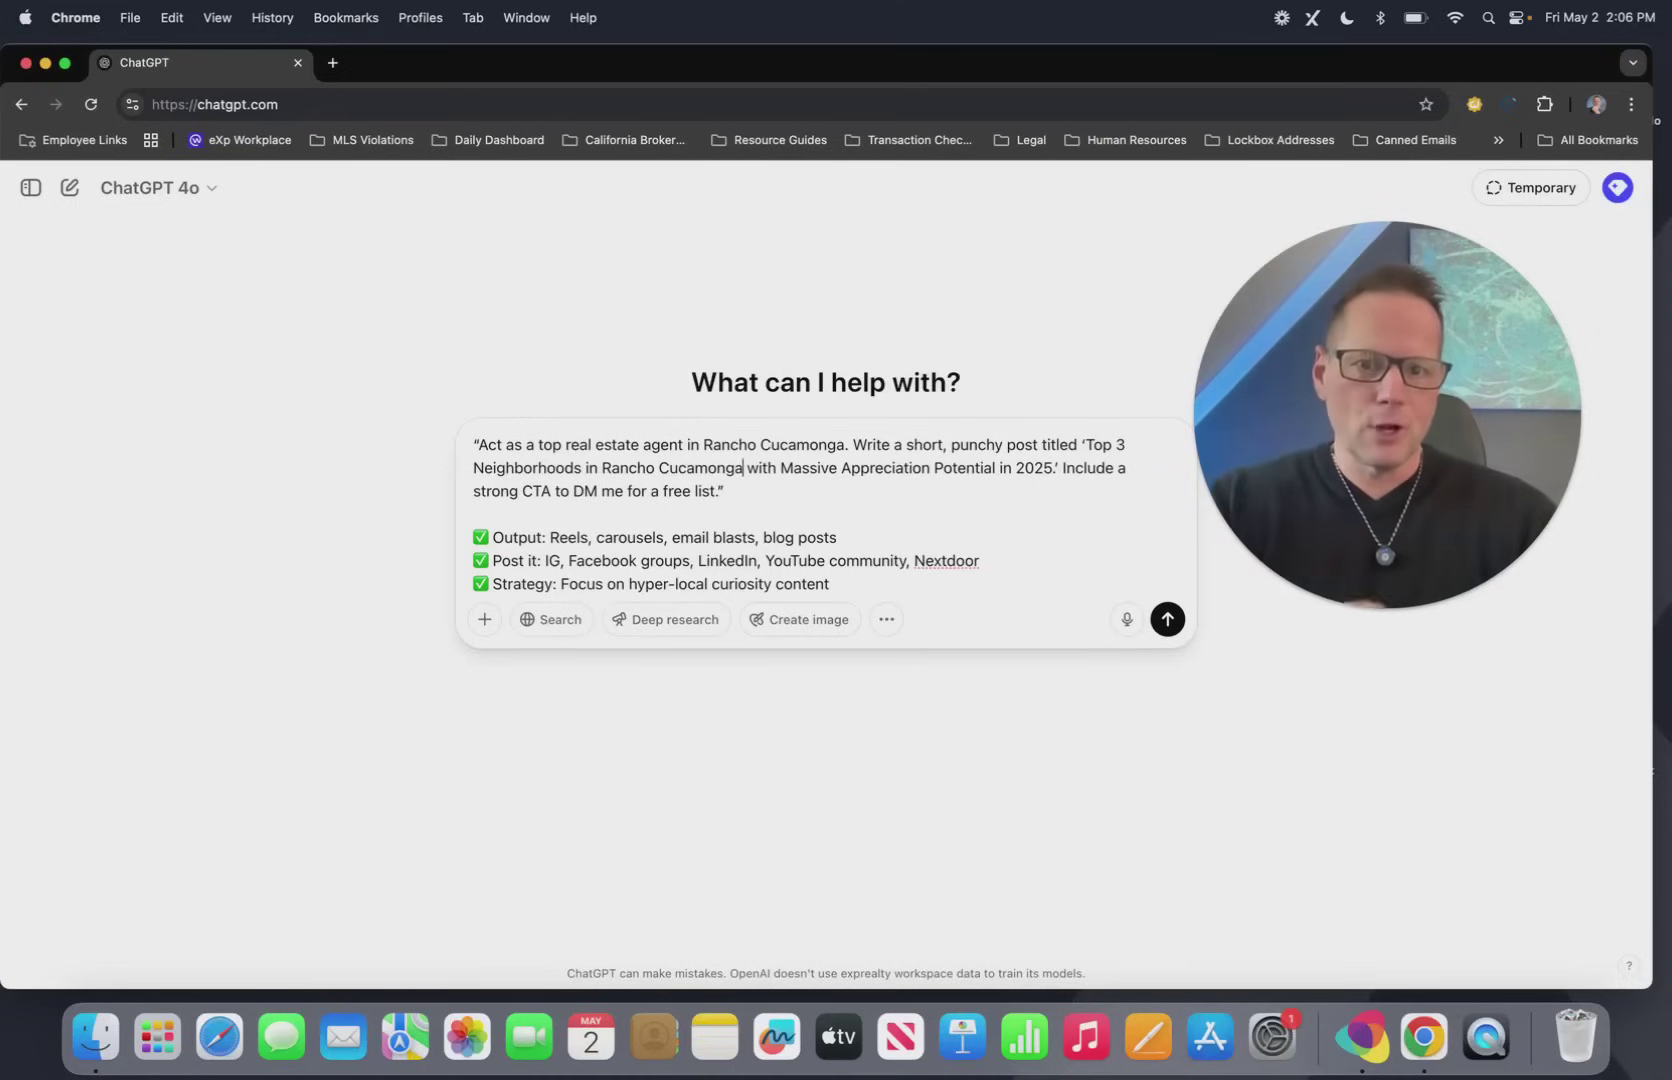
{"action": "key", "text": "Return"}
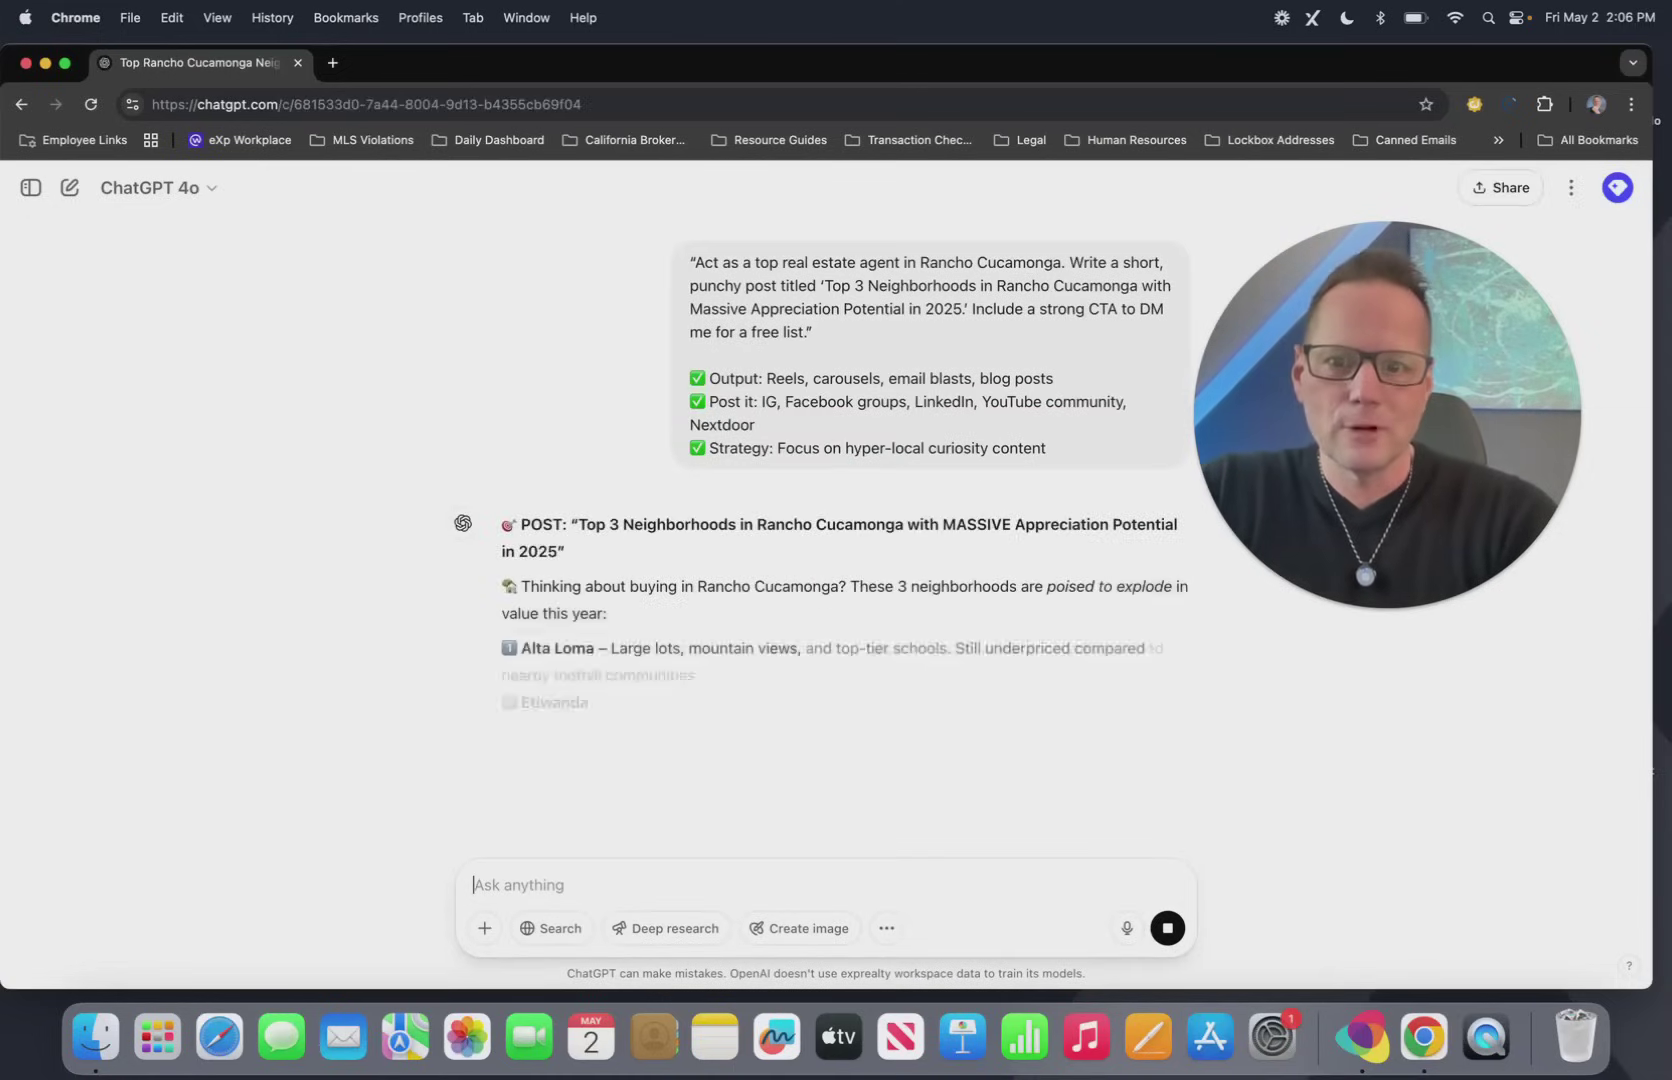
- Request a short, friendly, personalized DM to someone who commented asking for the list, including a call to schedule a call or send their email
{"action": "scroll", "coordinate": [736, 329], "scroll_direction": "down", "scroll_amount": 3}
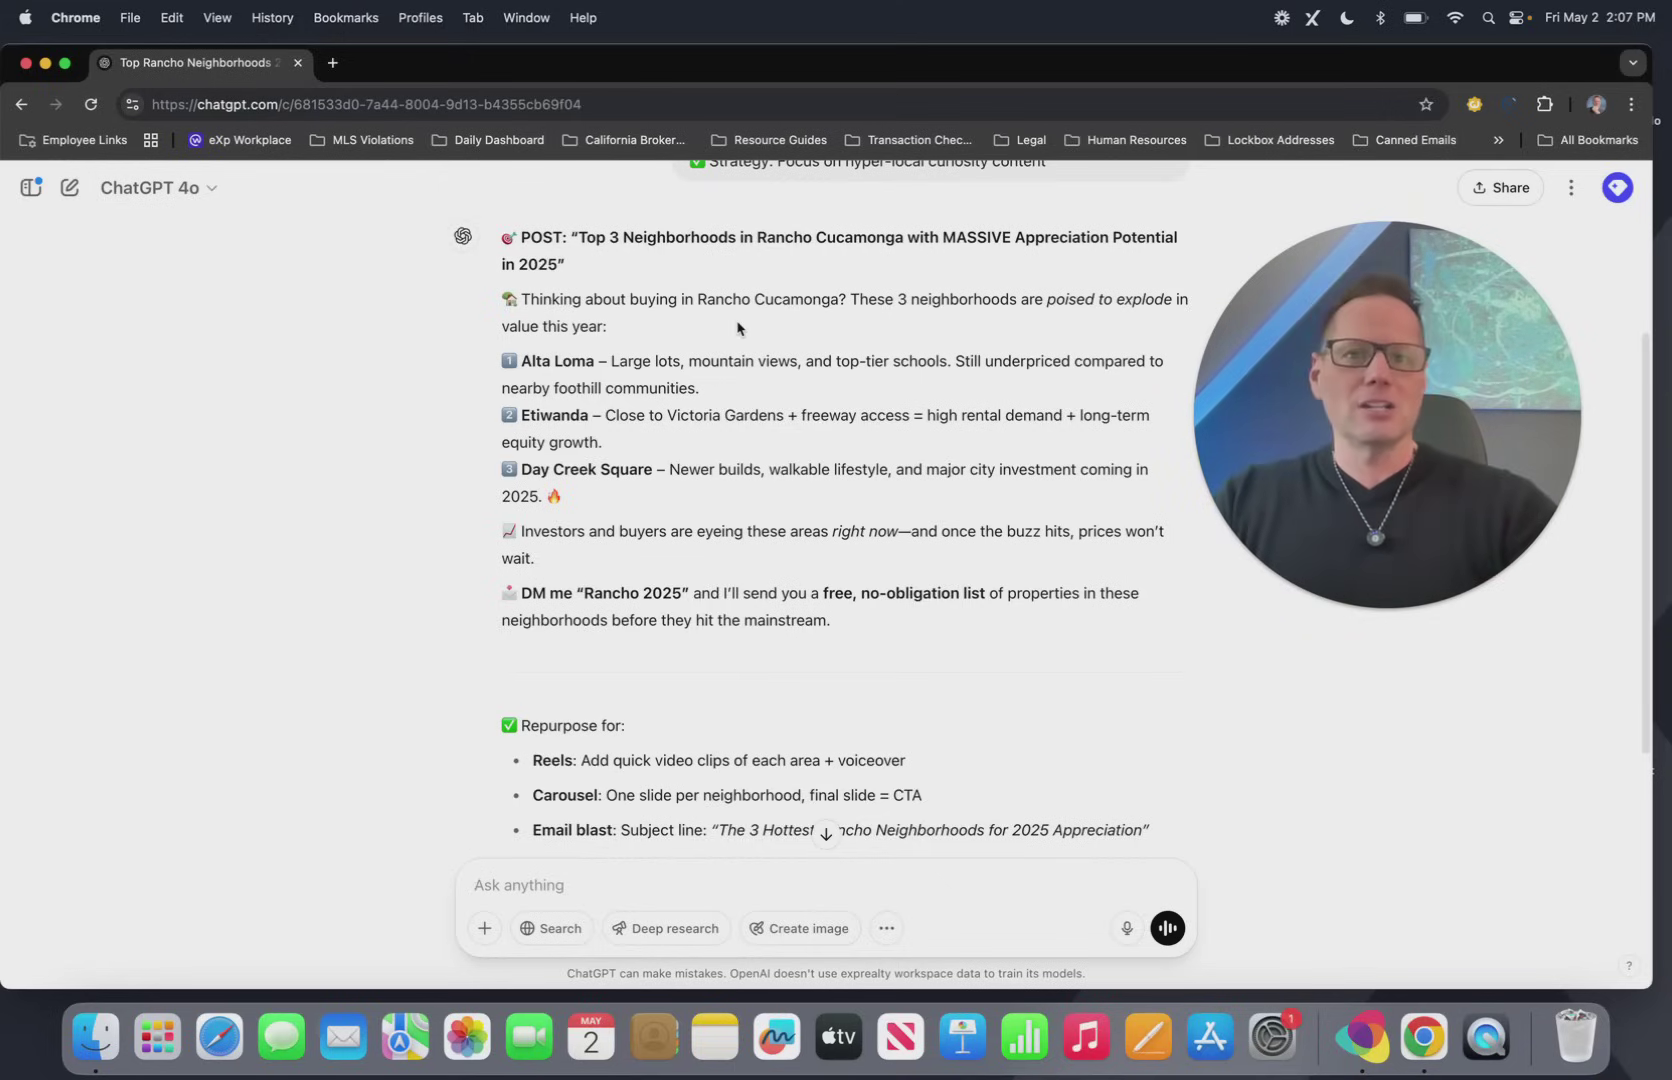
{"action": "scroll", "coordinate": [804, 581], "scroll_direction": "down", "scroll_amount": 5}
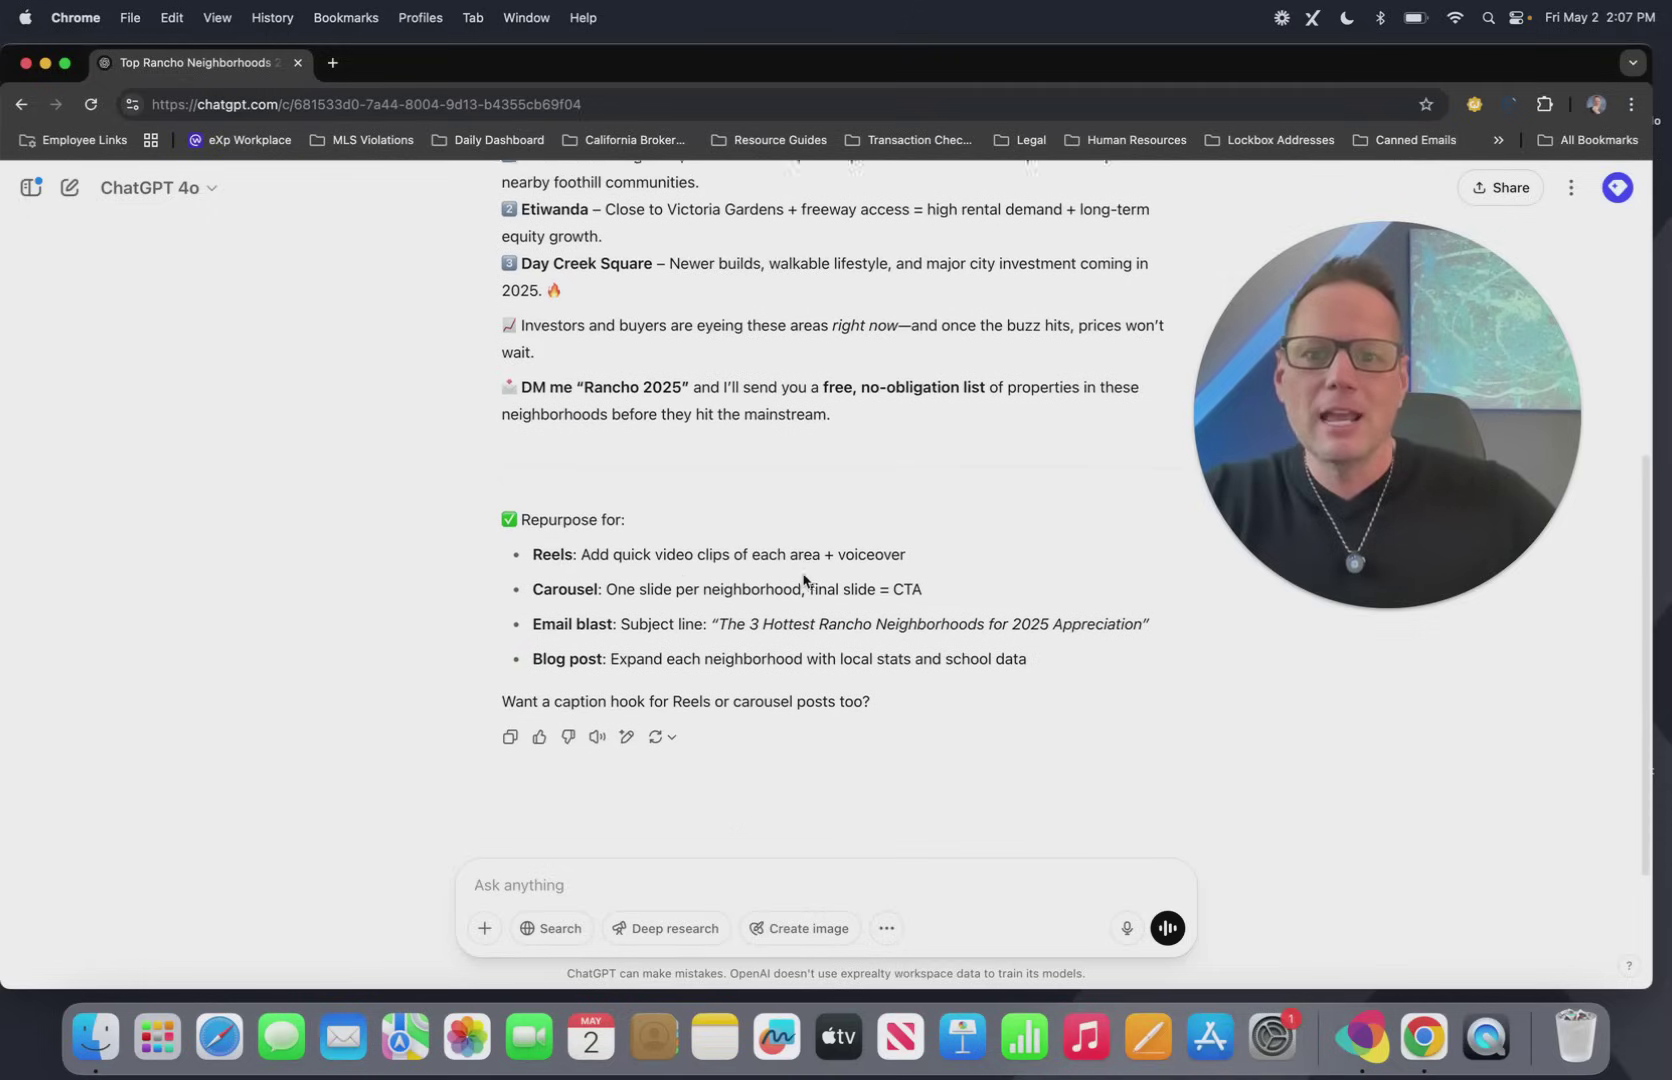
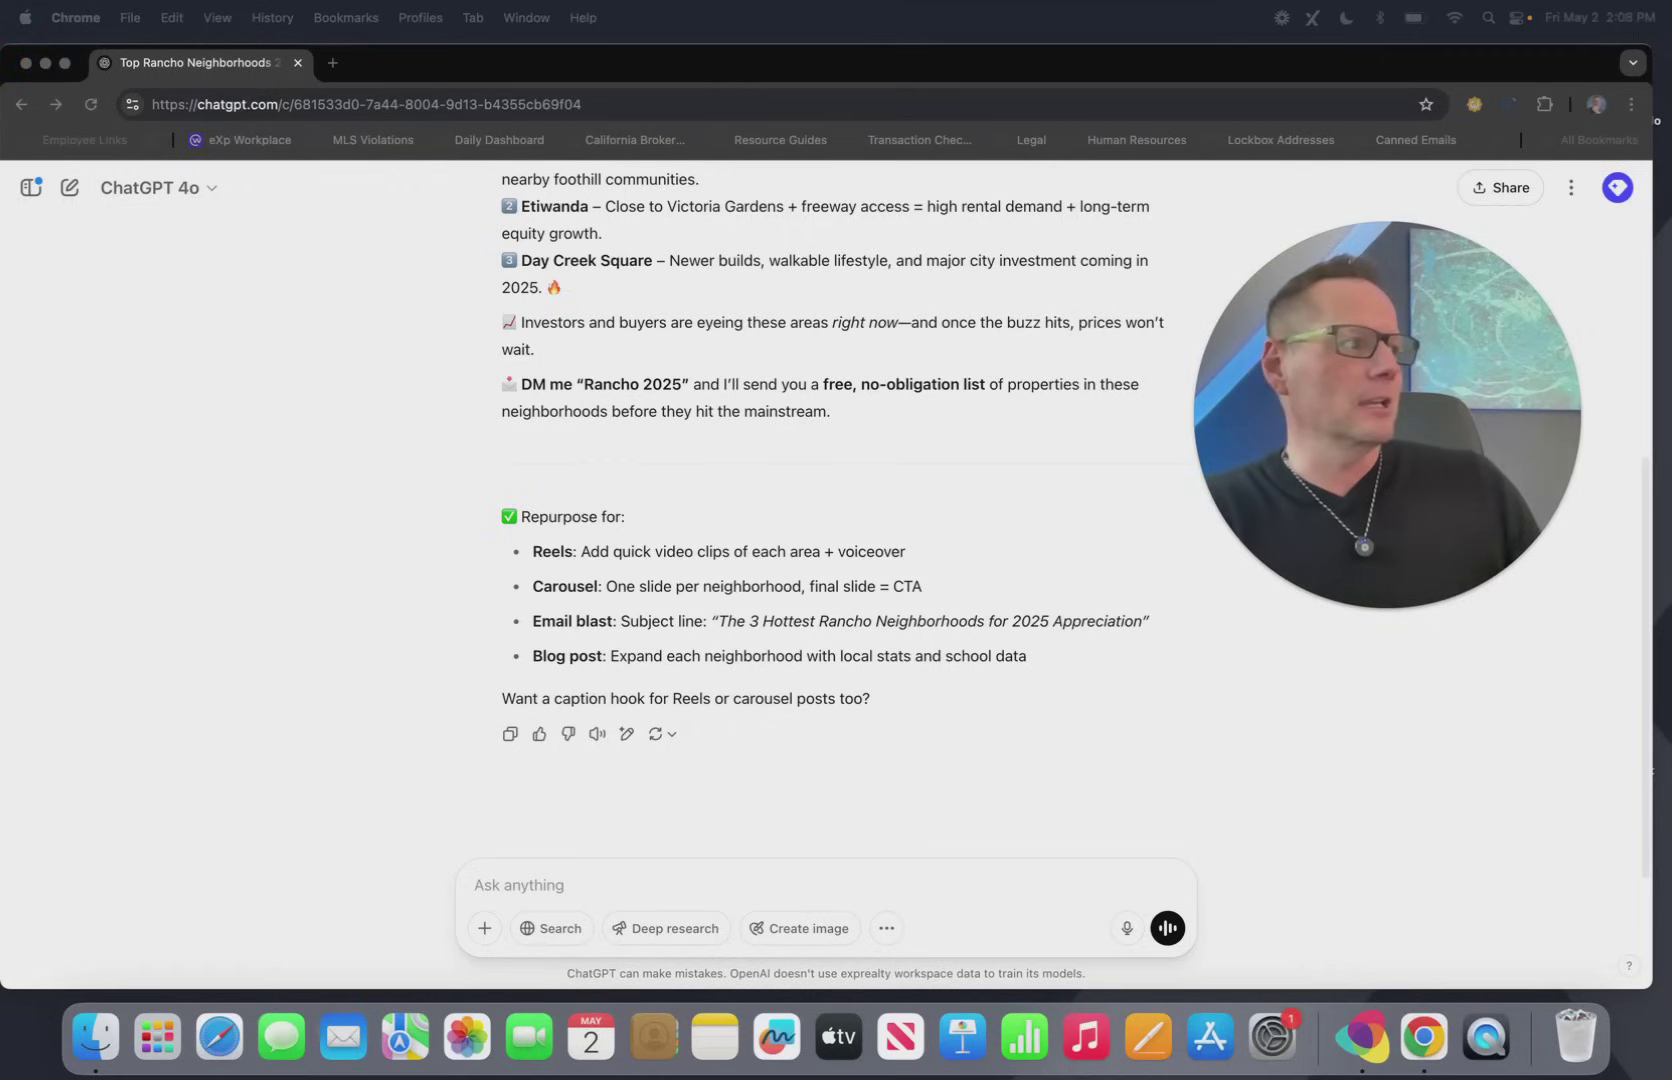
{"action": "left_click", "coordinate": [842, 884]}
{"action": "type", "text": "\"Write a friendly, personalized DM to someone who commented on my post asking for the list. Keep it short, helpful, and include a call to schedule a call or send their email."}
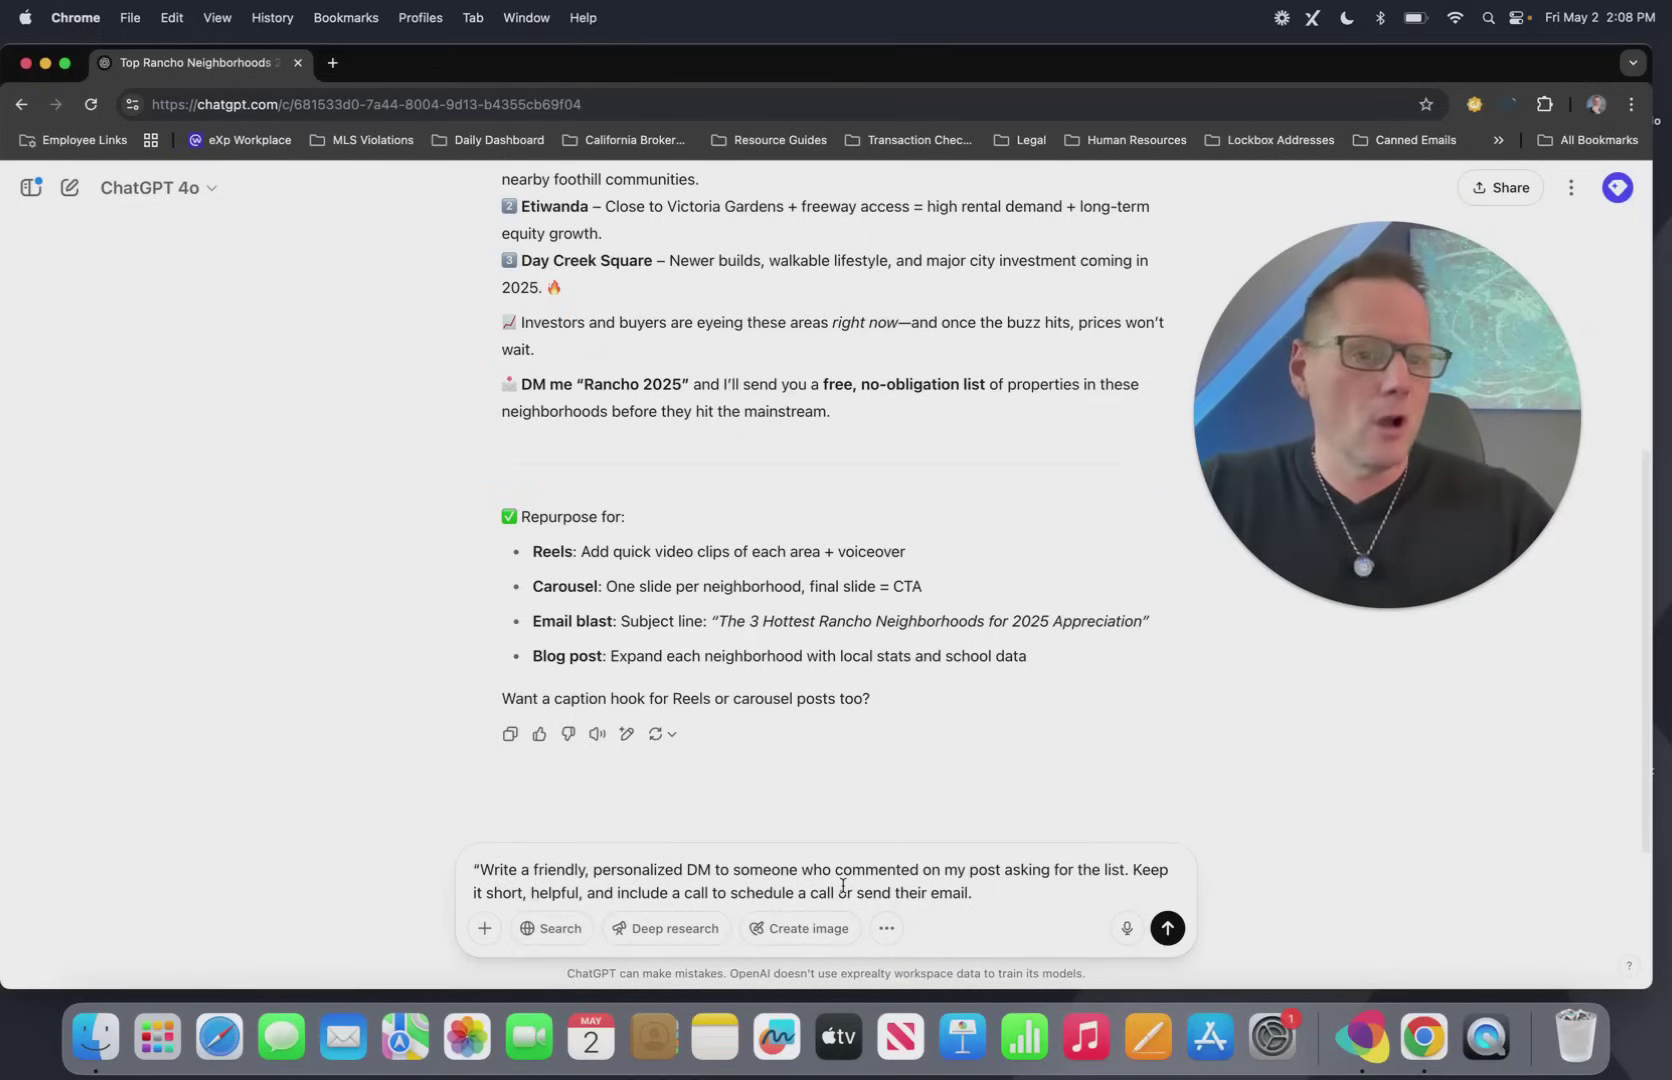
{"action": "key", "text": "Return"}
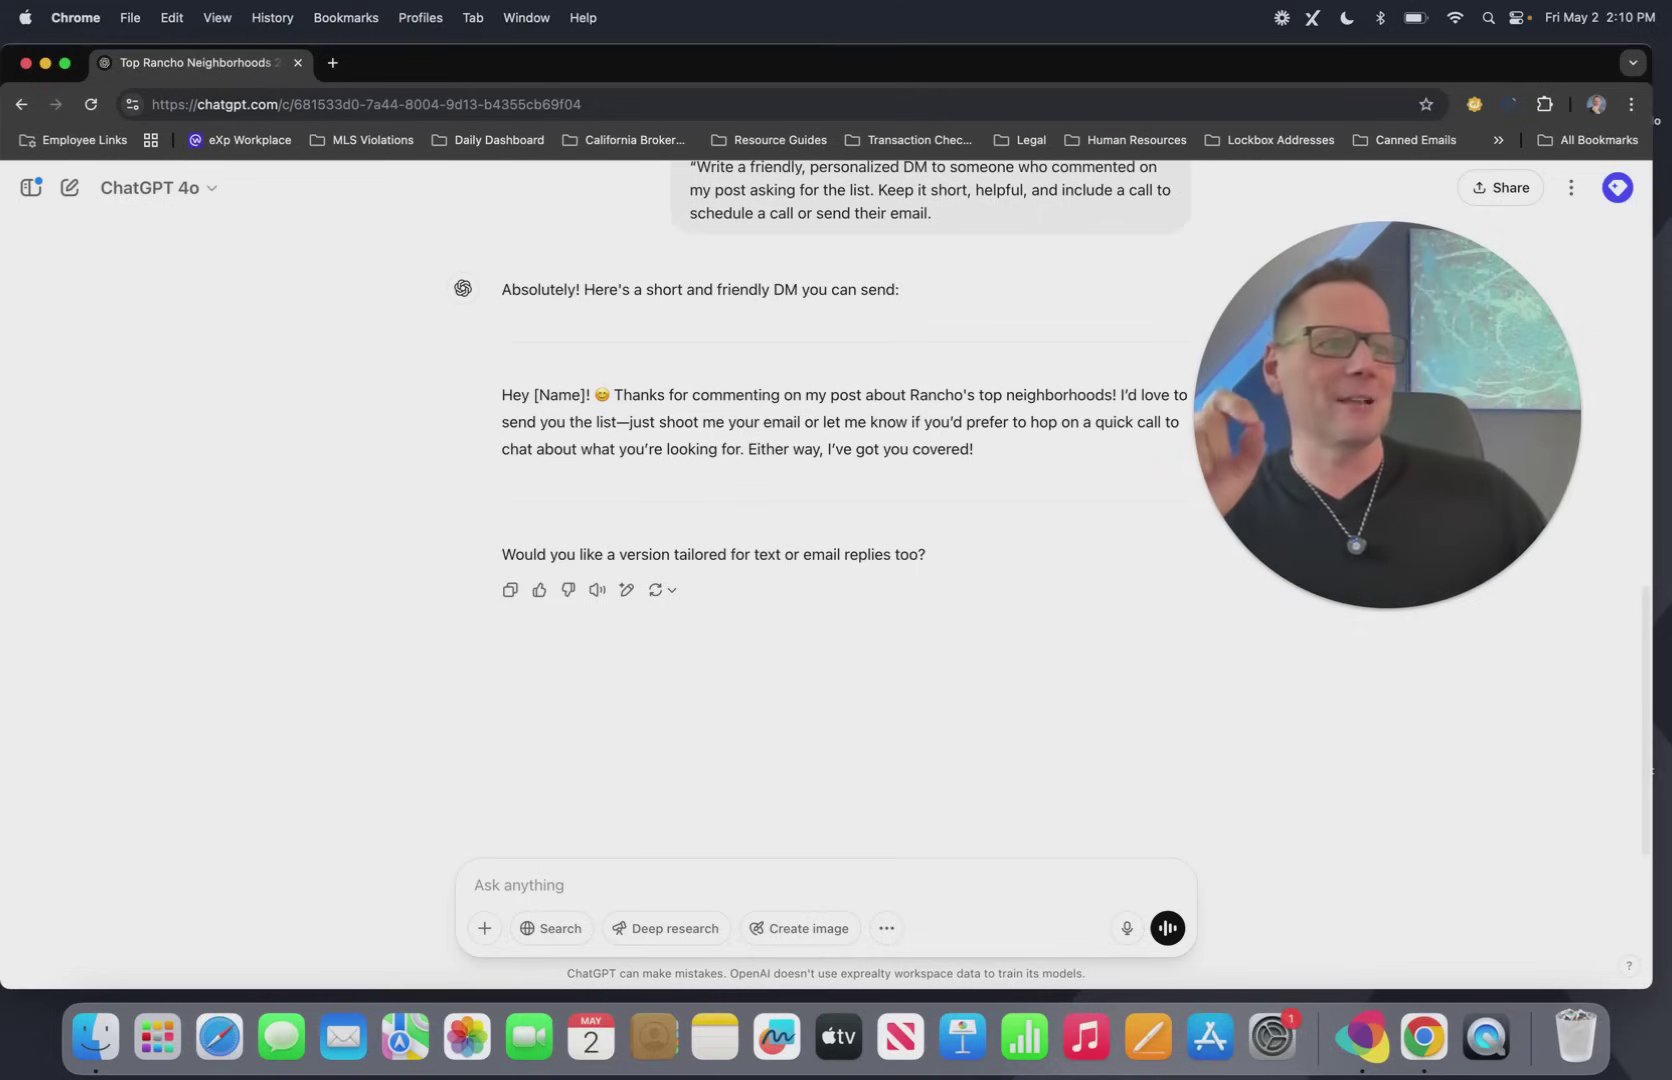
- Submit the prompt 'ChatGPT to create a 5-email nurture sequence of someone I have connected with on this campaign'
{"action": "type", "text": "Ask ChatGPT to create a 5-email nurture sequence"}
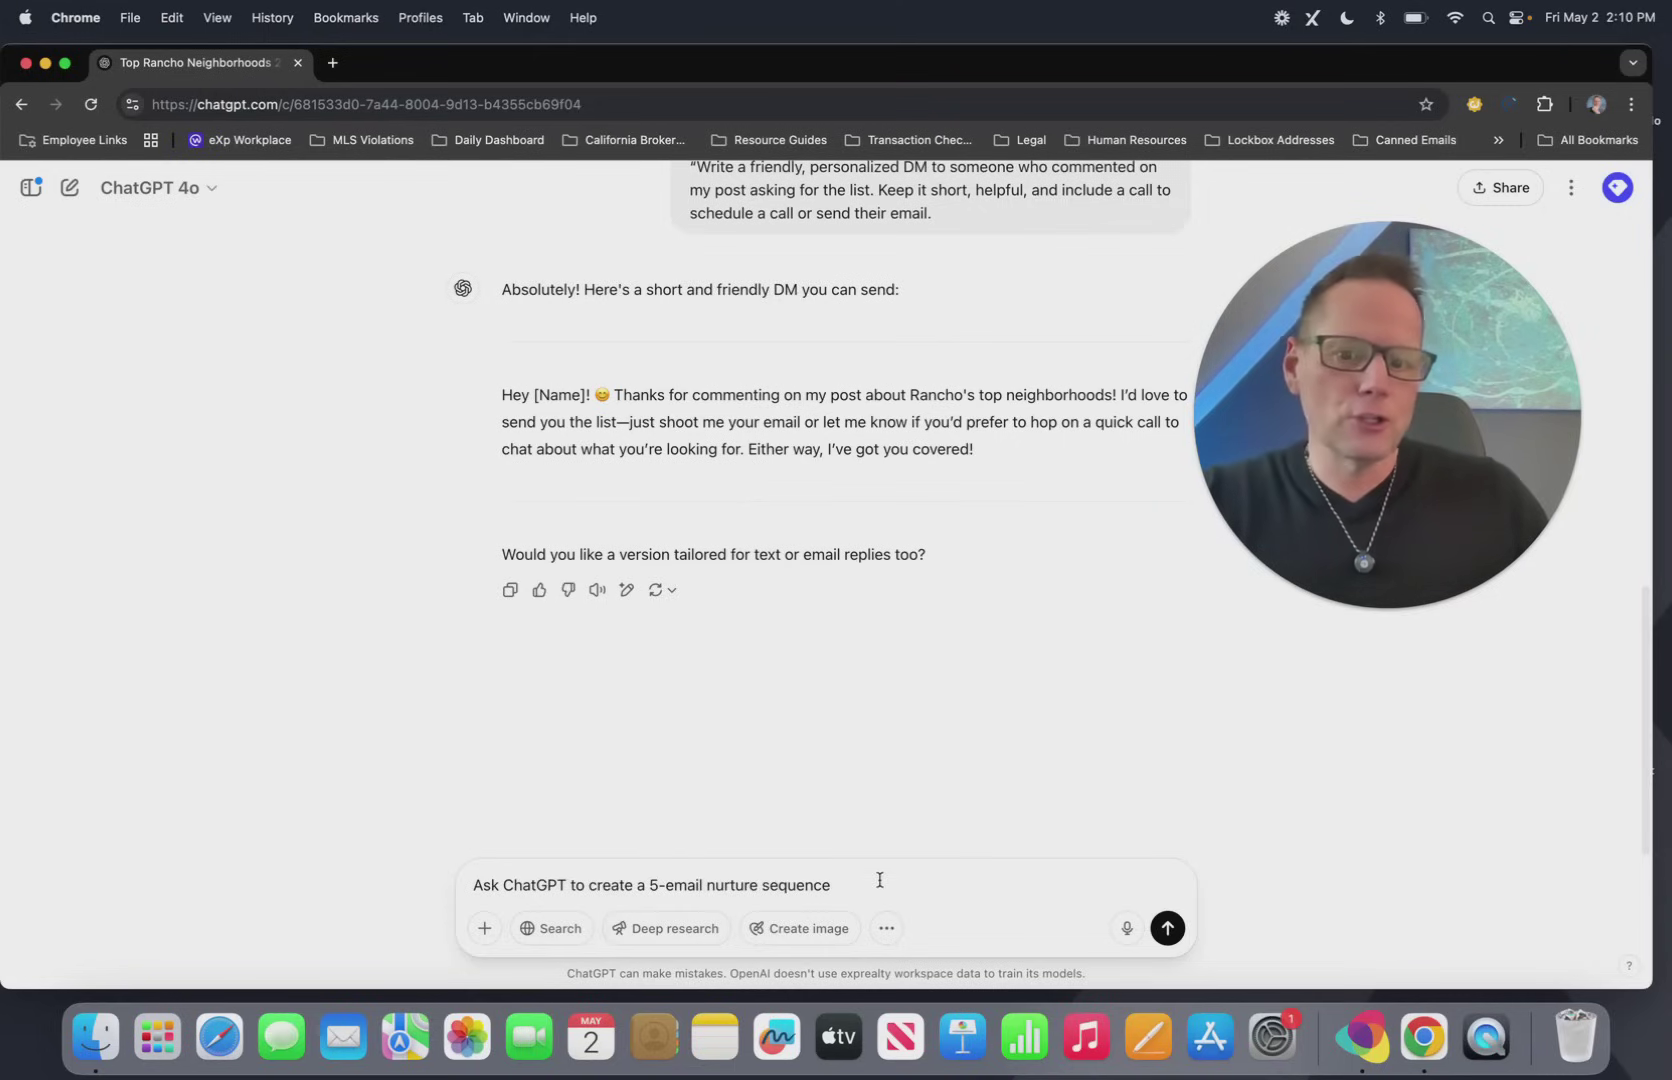
{"action": "type", "text": "of so"}
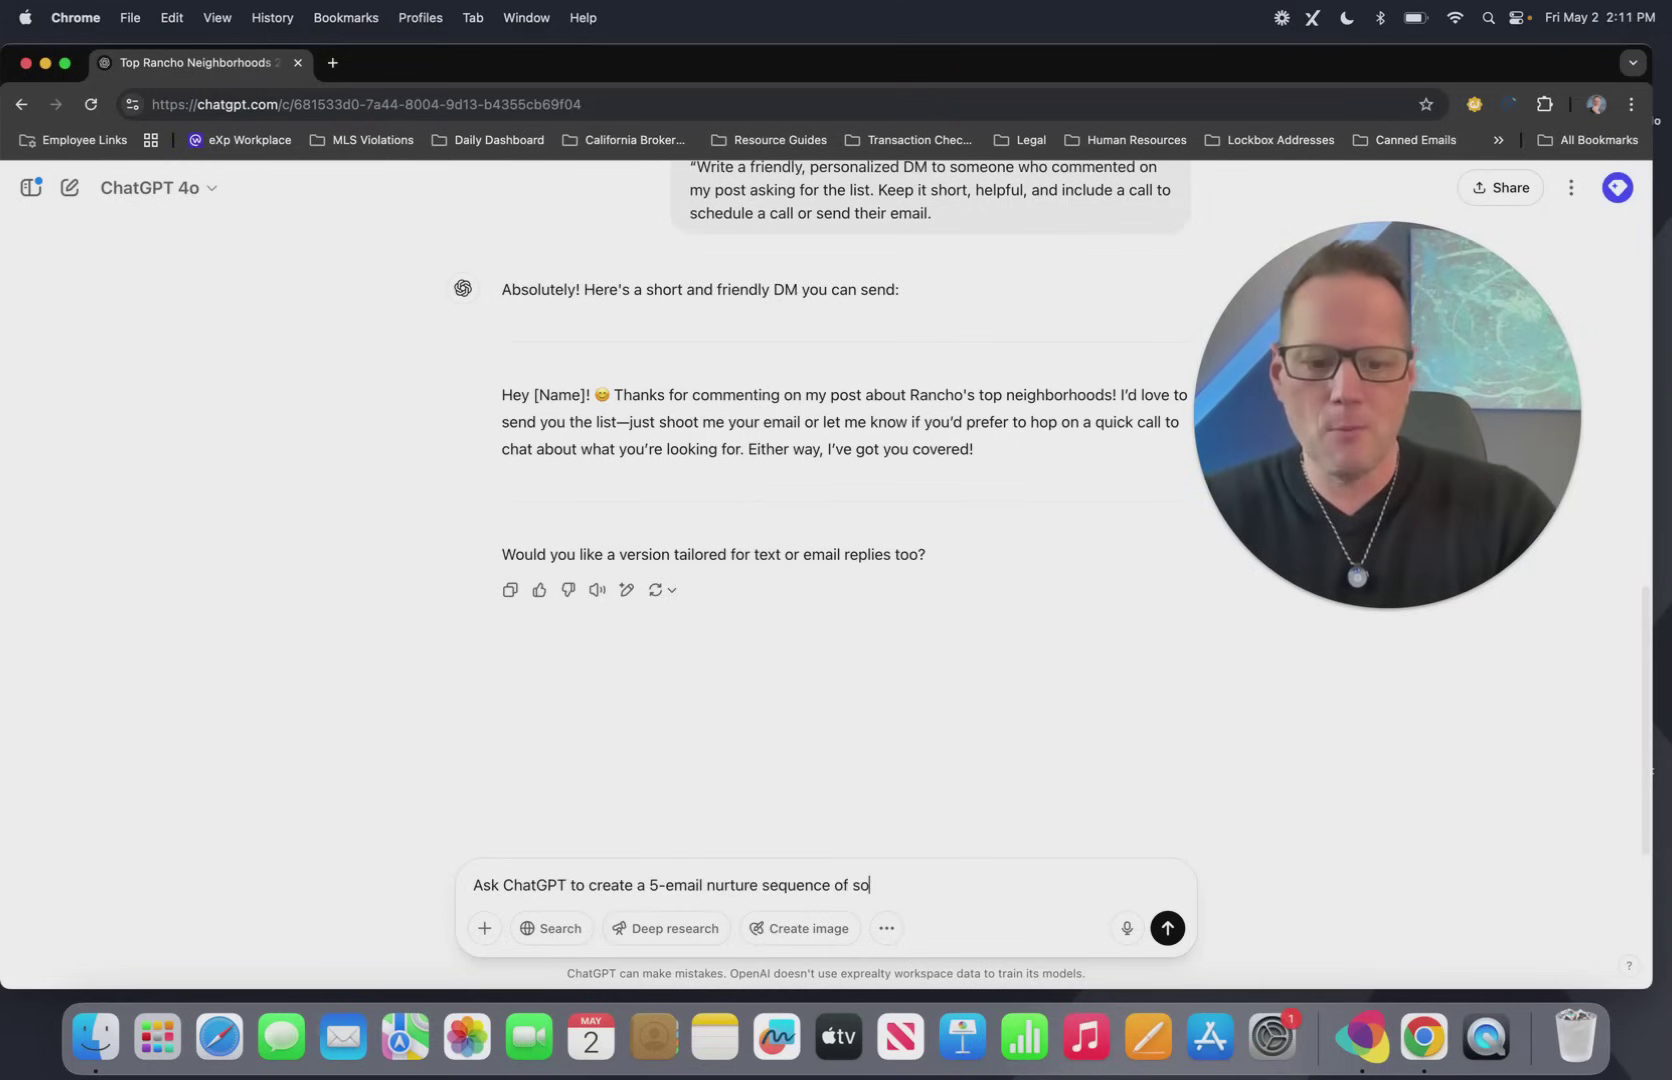
{"action": "type", "text": "meone I have conn"}
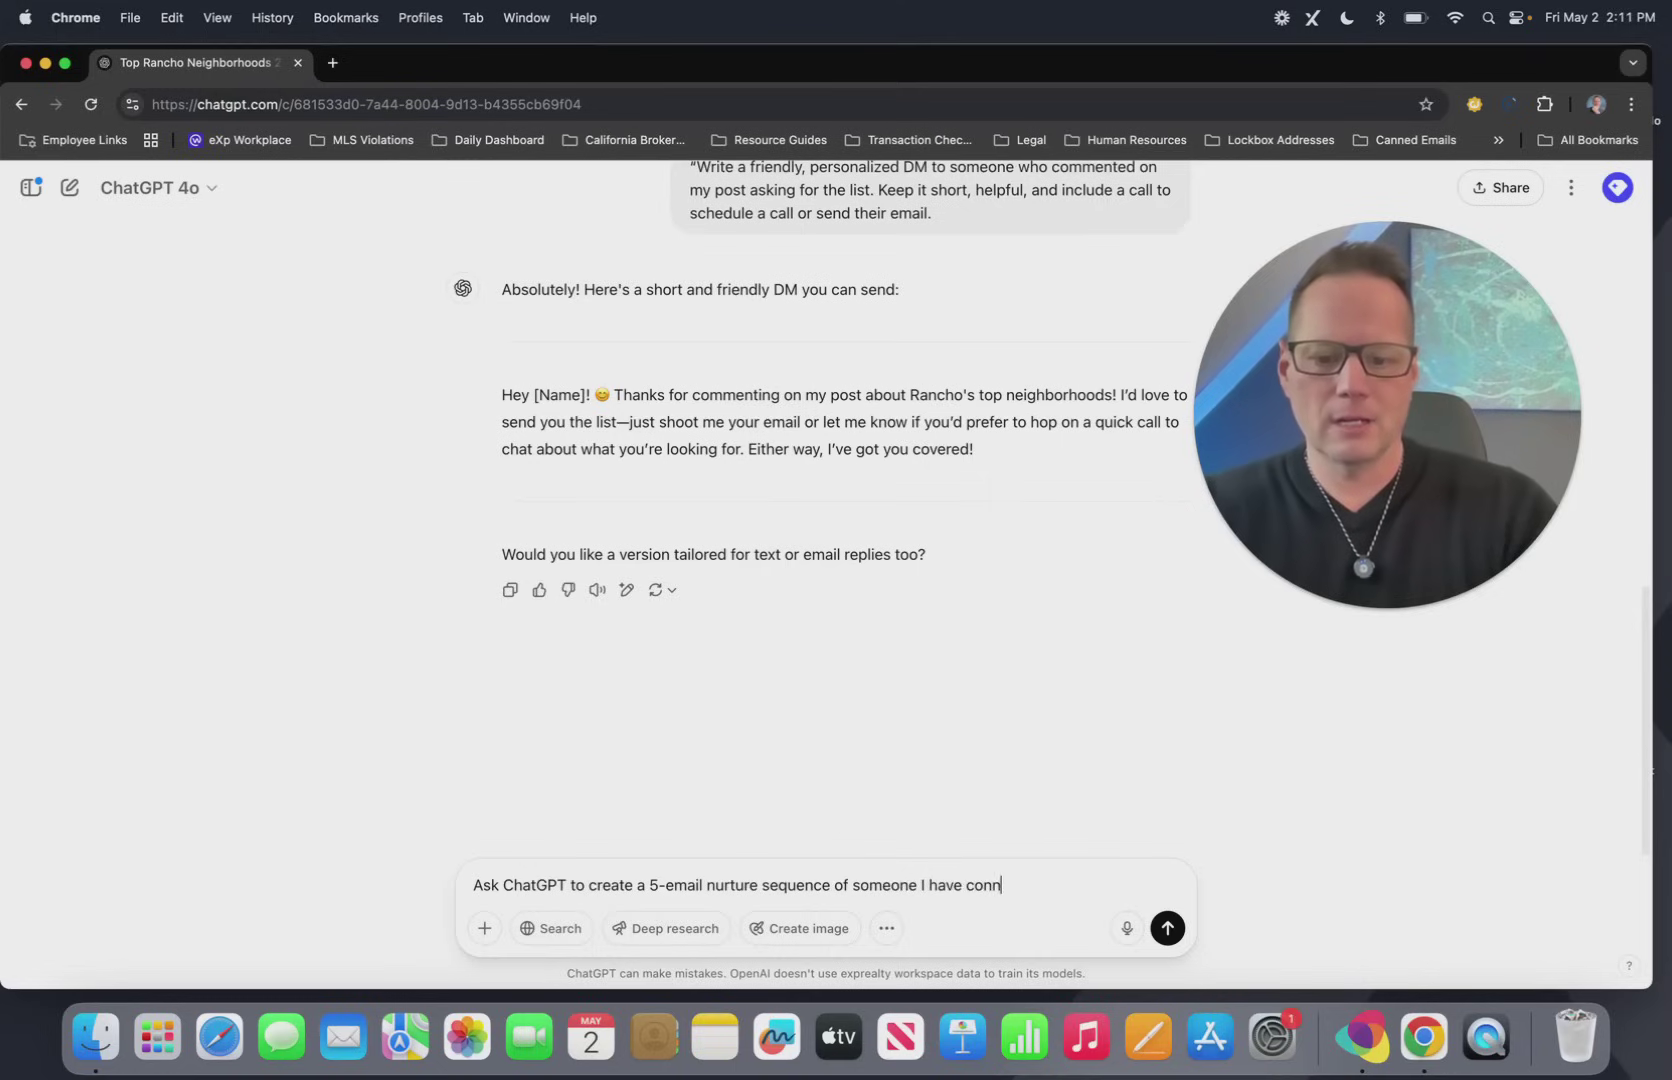
{"action": "type", "text": "ected with o"}
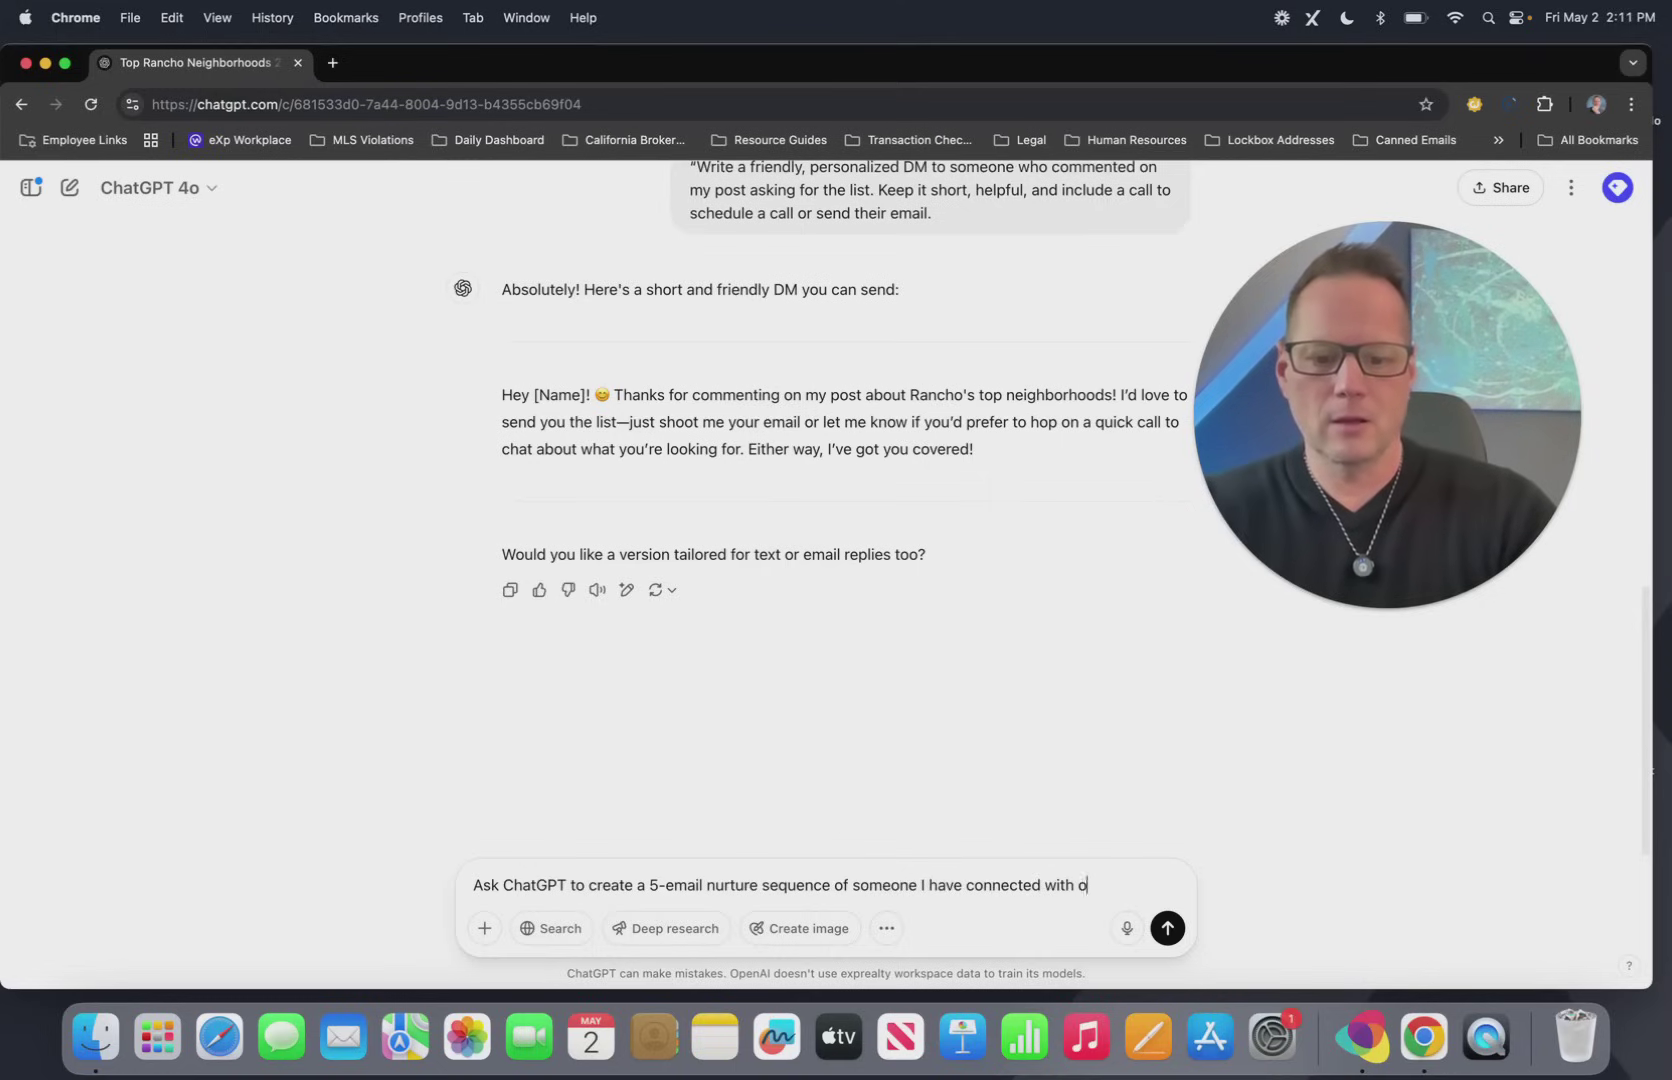
{"action": "type", "text": "n this campaign"}
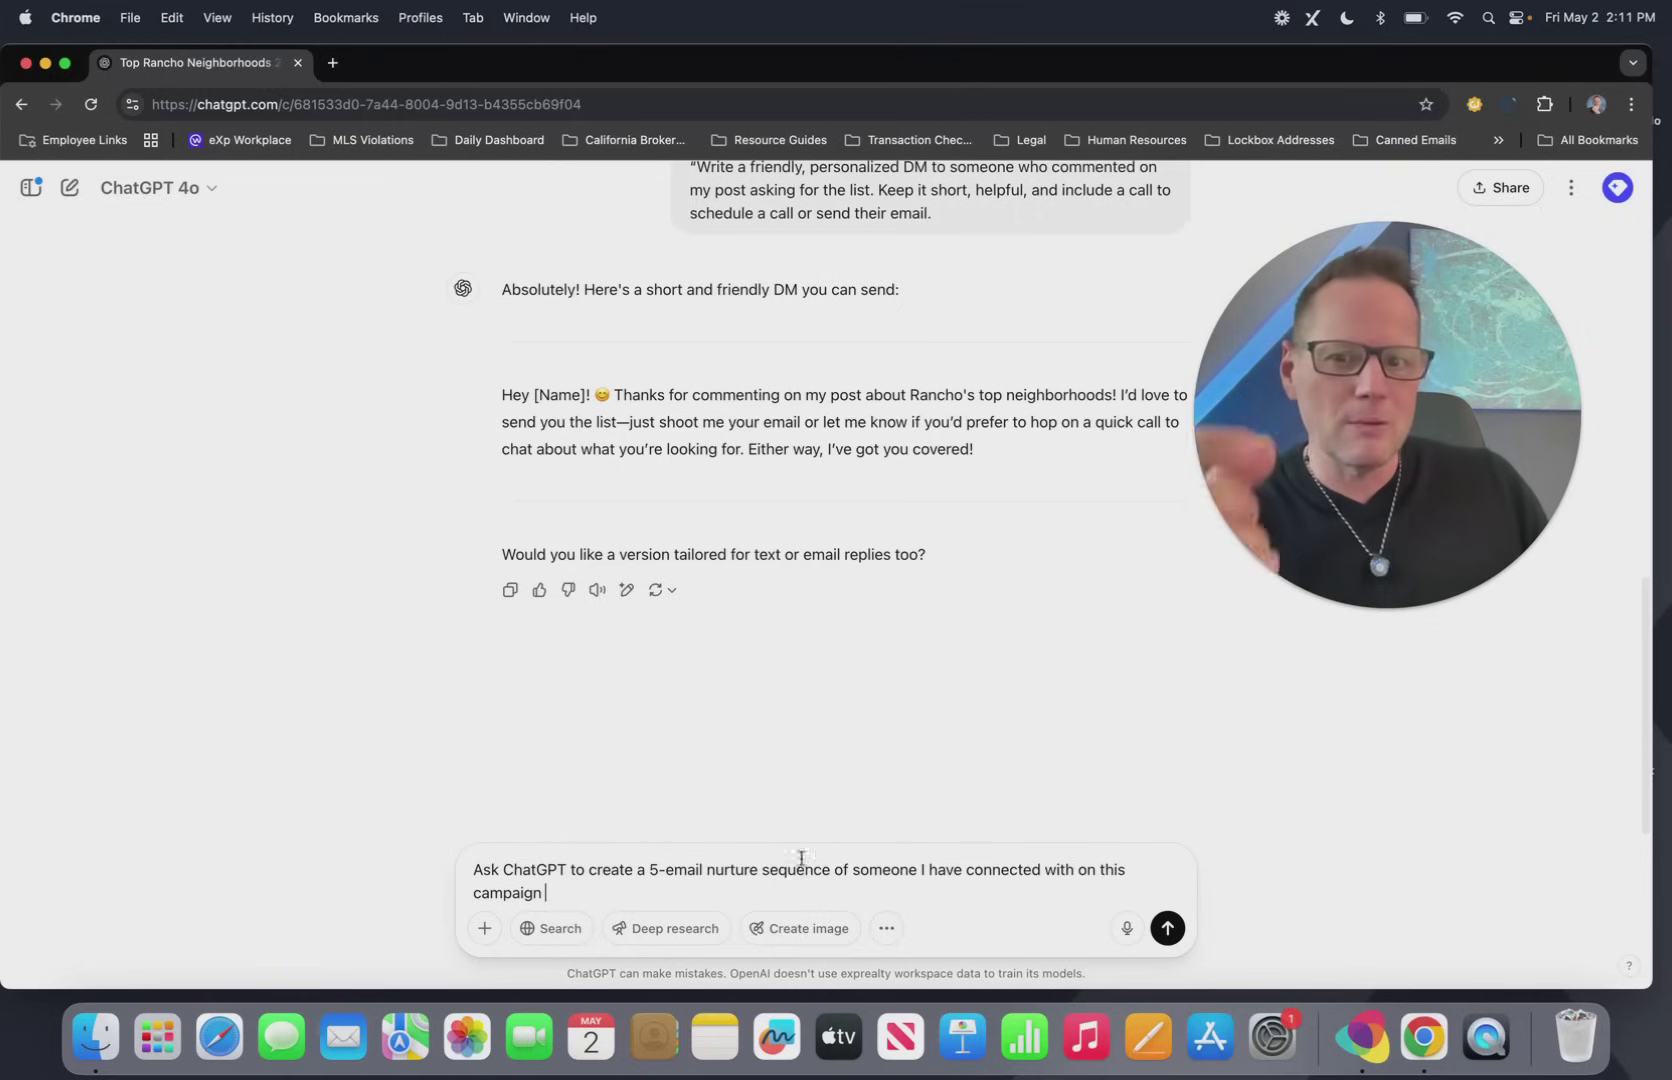
{"action": "double_click", "coordinate": [503, 867]}
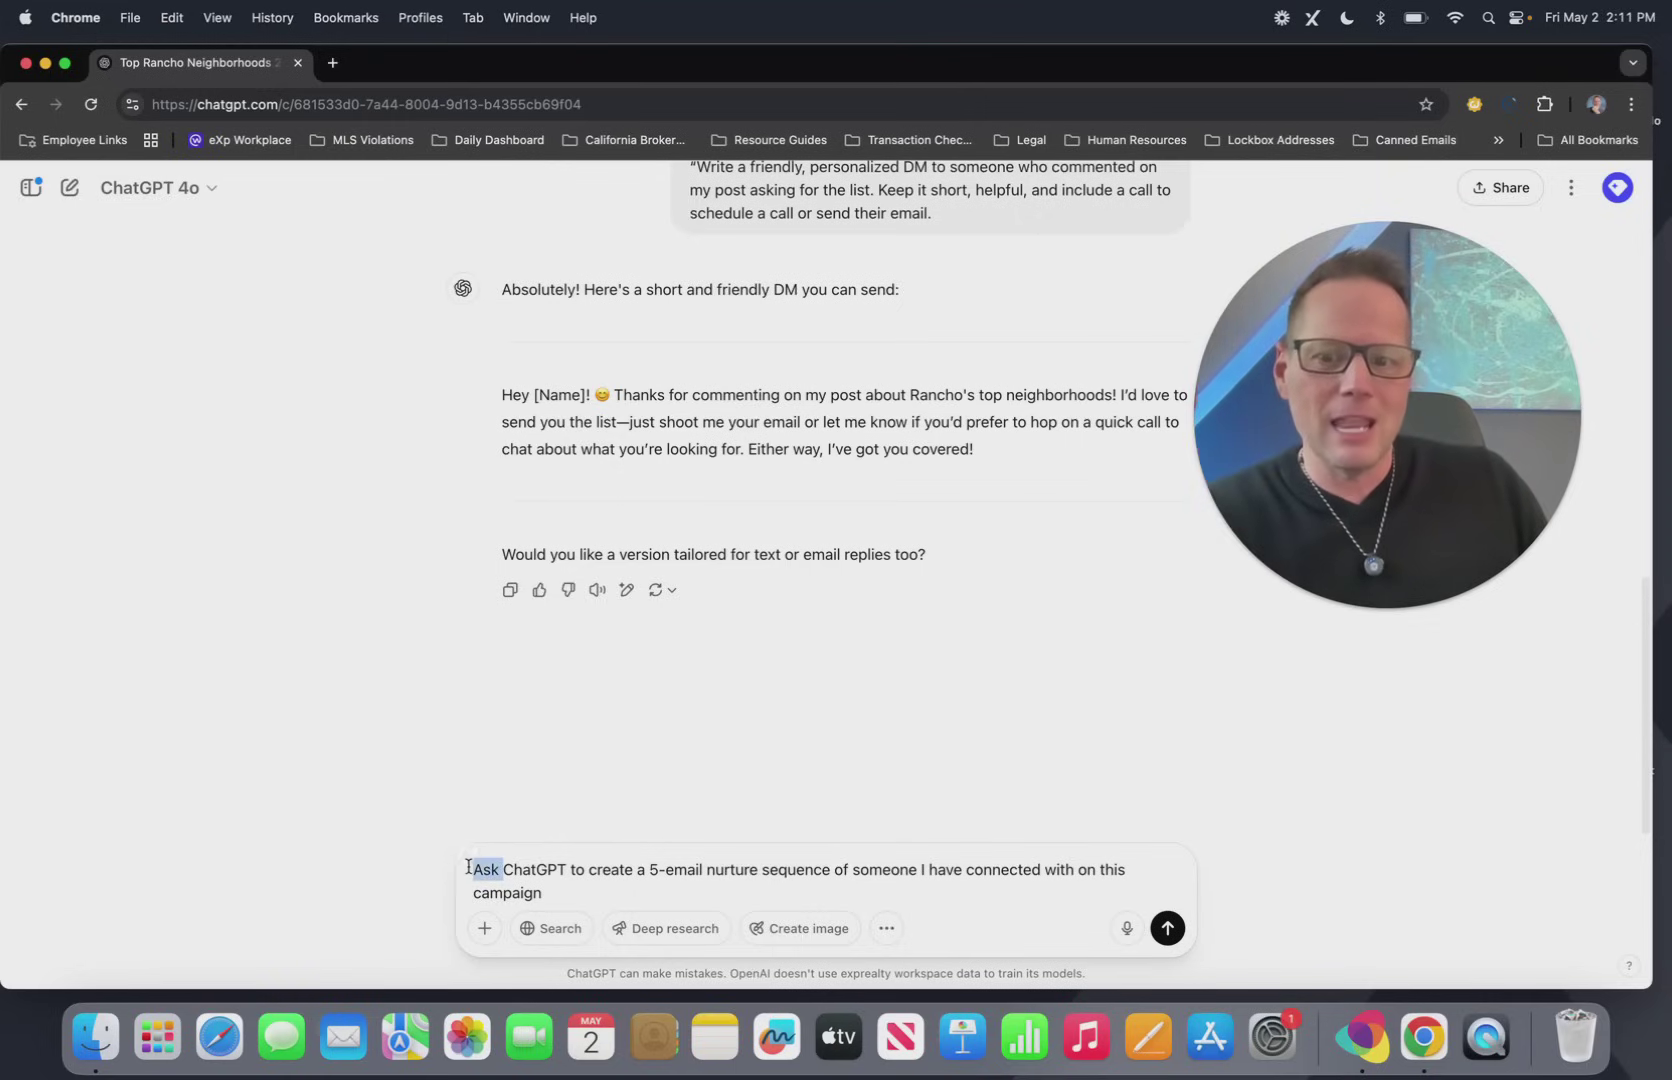
{"action": "key", "text": "BackSpace"}
{"action": "key", "text": "Return"}
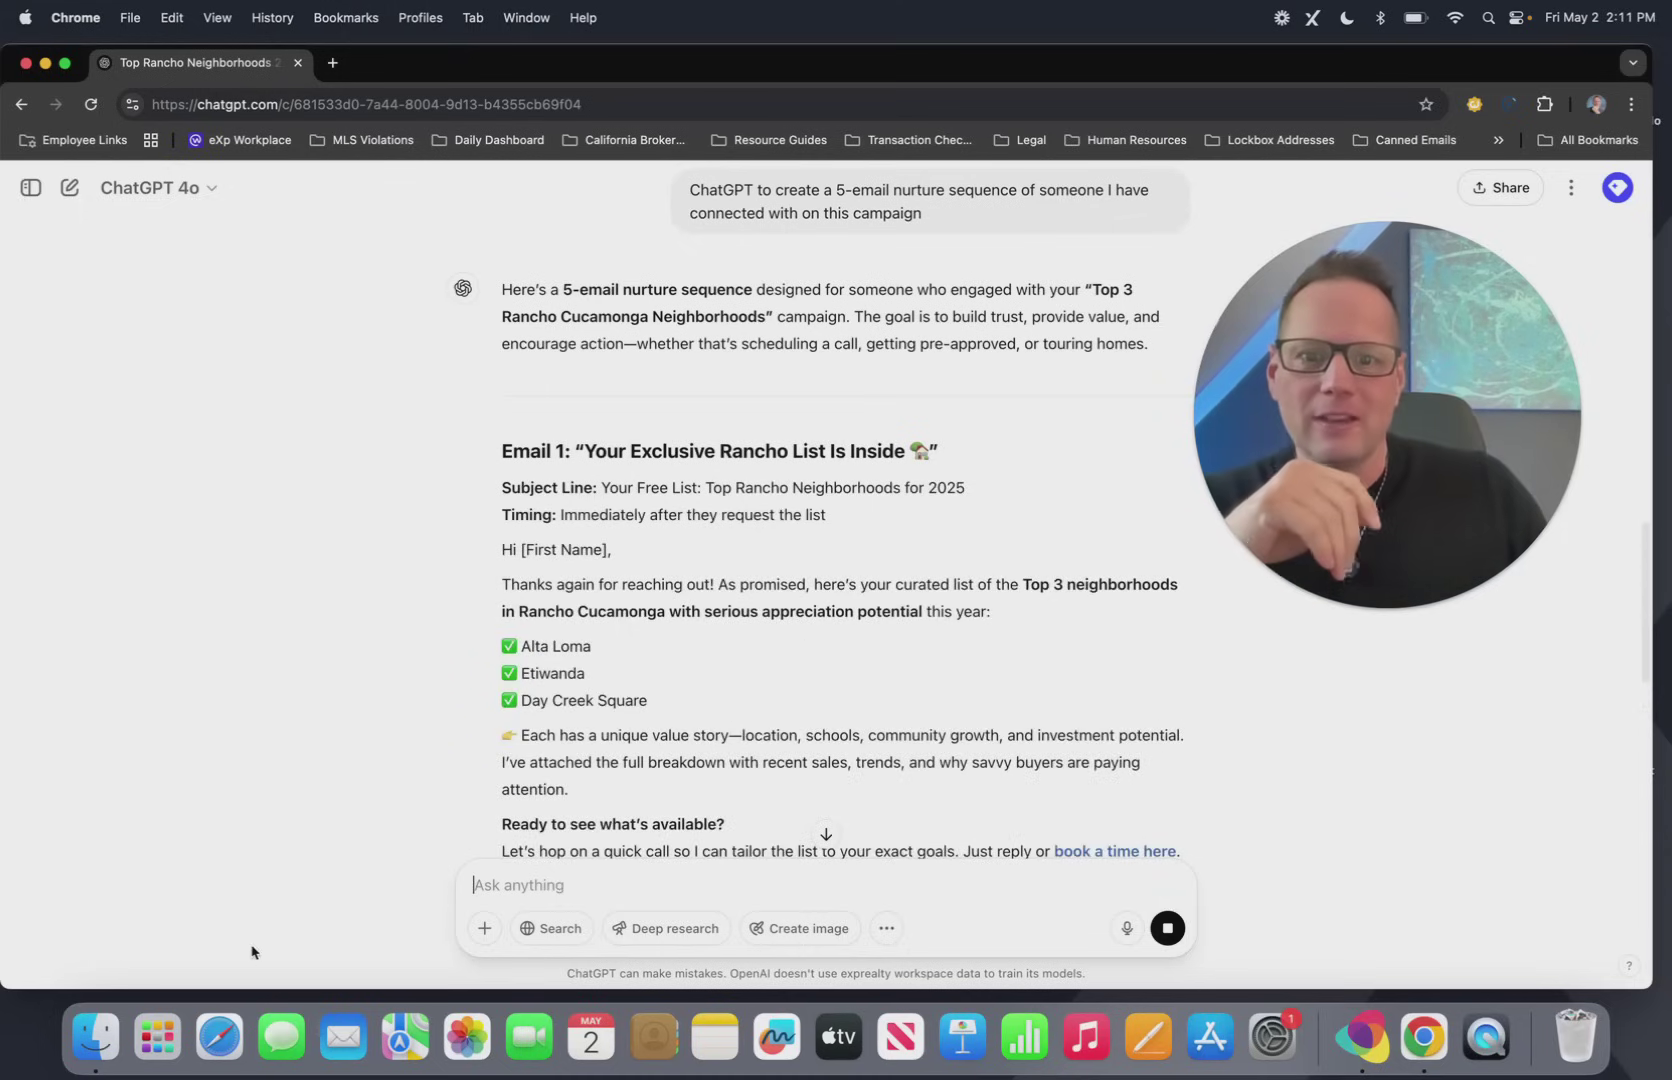
- Read through the generated nurture emails, checking each one's subject line, timing and body down to the last email
{"action": "scroll", "coordinate": [945, 770], "scroll_direction": "down", "scroll_amount": 2}
{"action": "scroll", "coordinate": [956, 740], "scroll_direction": "down", "scroll_amount": 5}
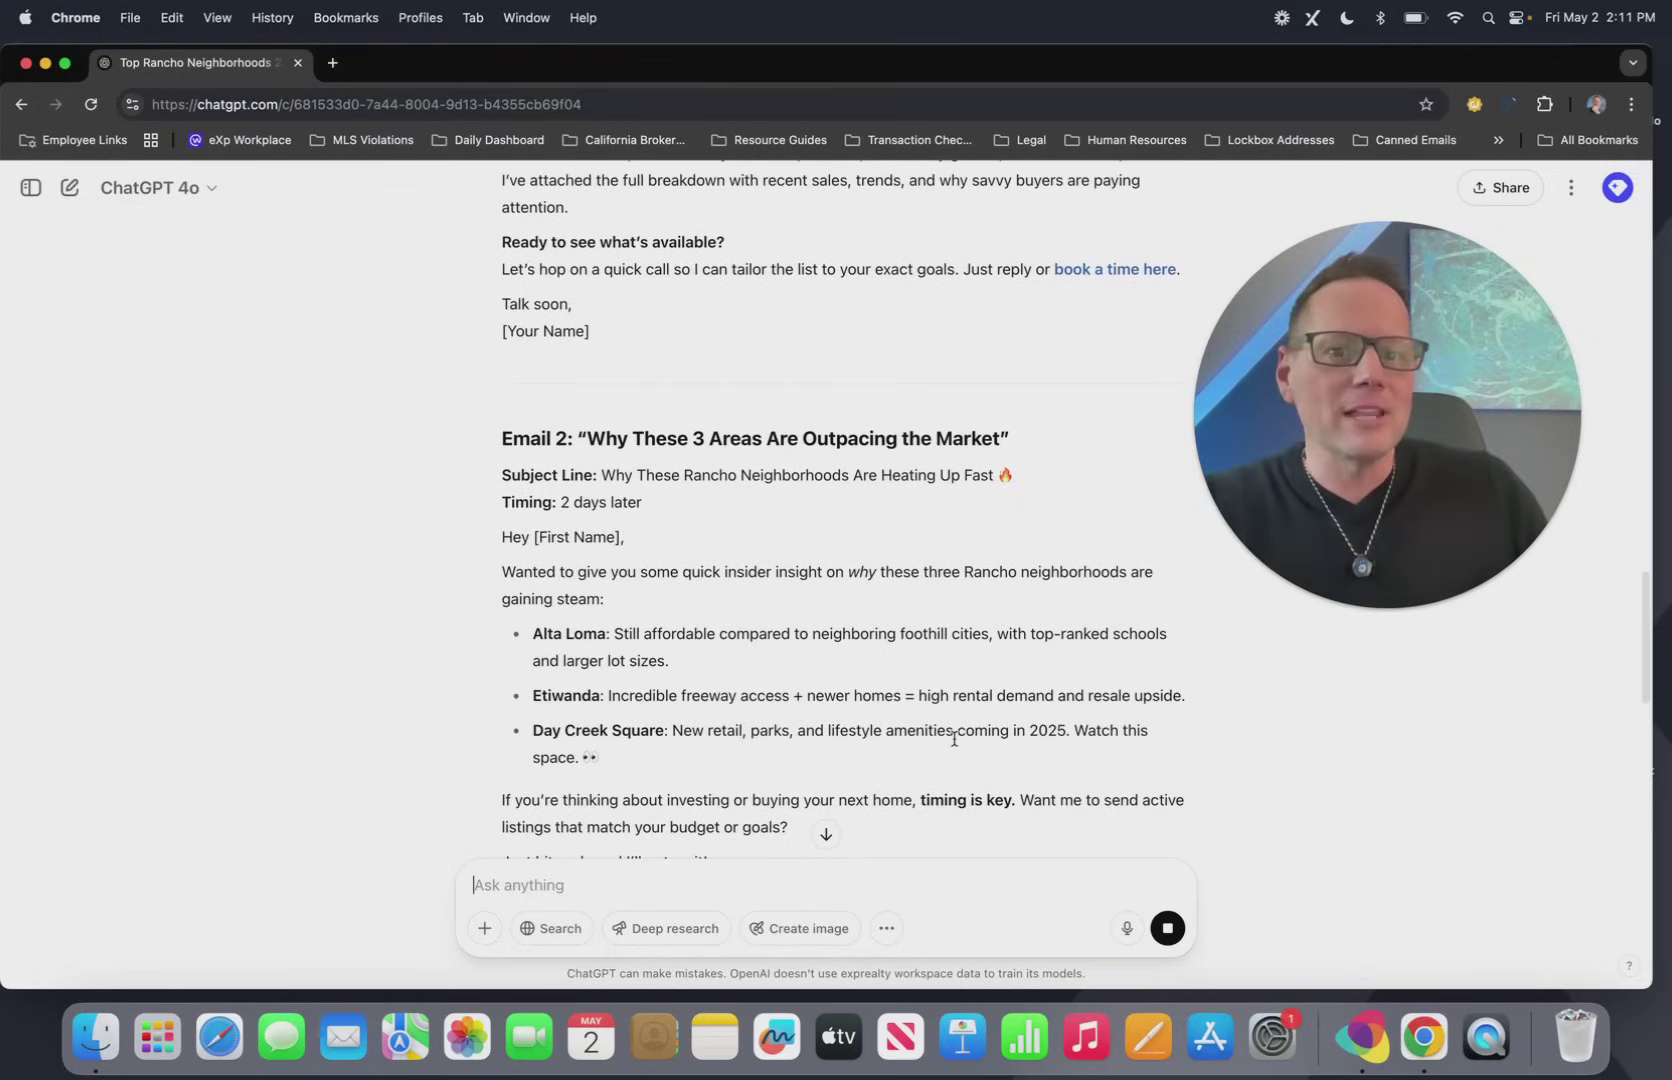
{"action": "scroll", "coordinate": [953, 739], "scroll_direction": "down", "scroll_amount": 3}
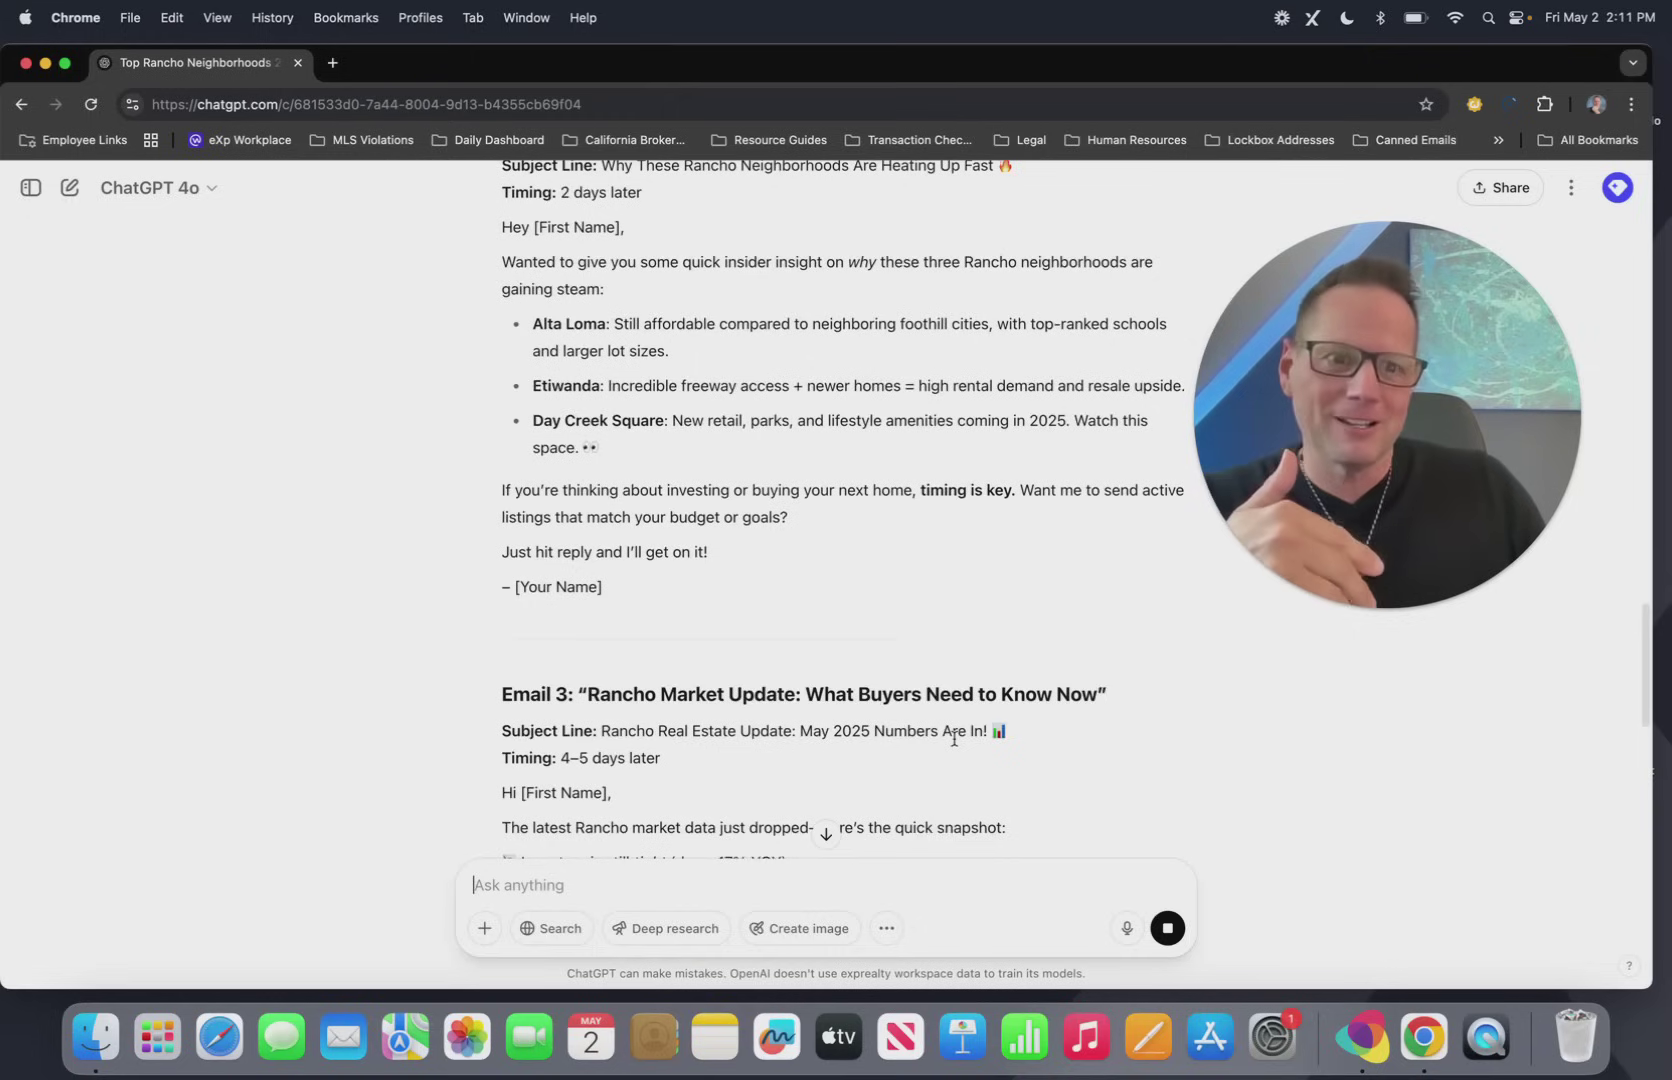
{"action": "scroll", "coordinate": [953, 739], "scroll_direction": "down", "scroll_amount": 2}
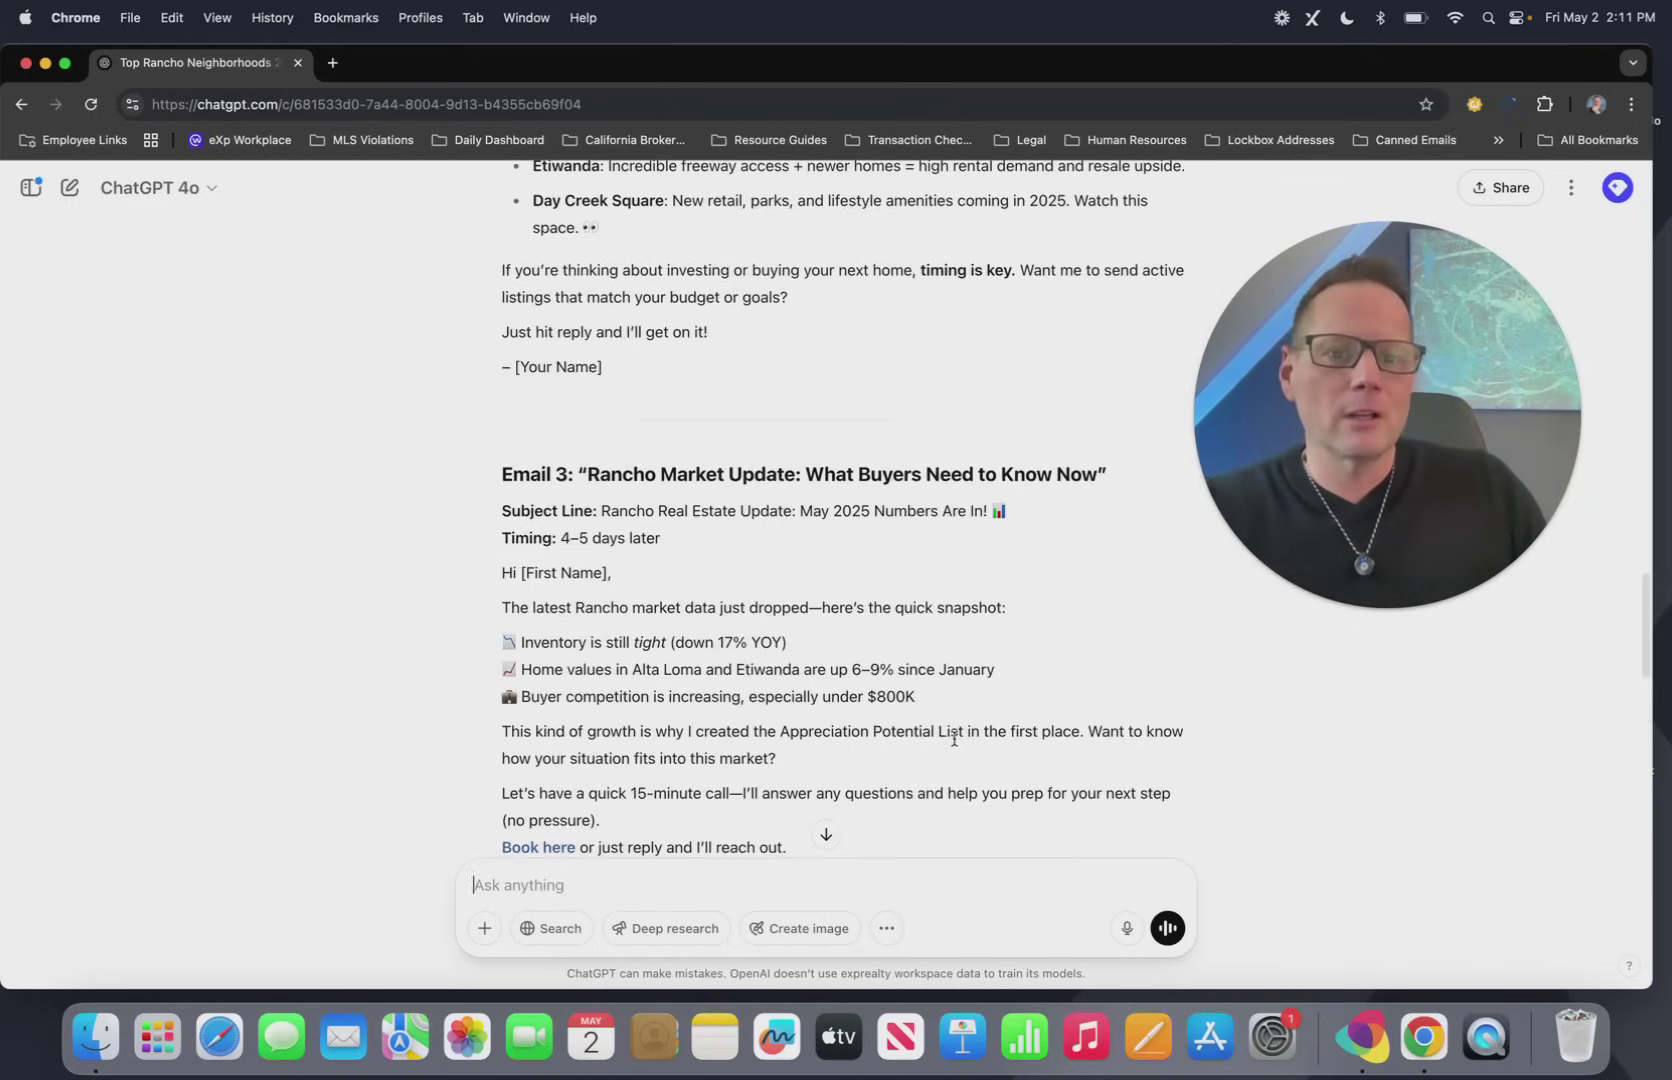
{"action": "scroll", "coordinate": [953, 739], "scroll_direction": "down", "scroll_amount": 4}
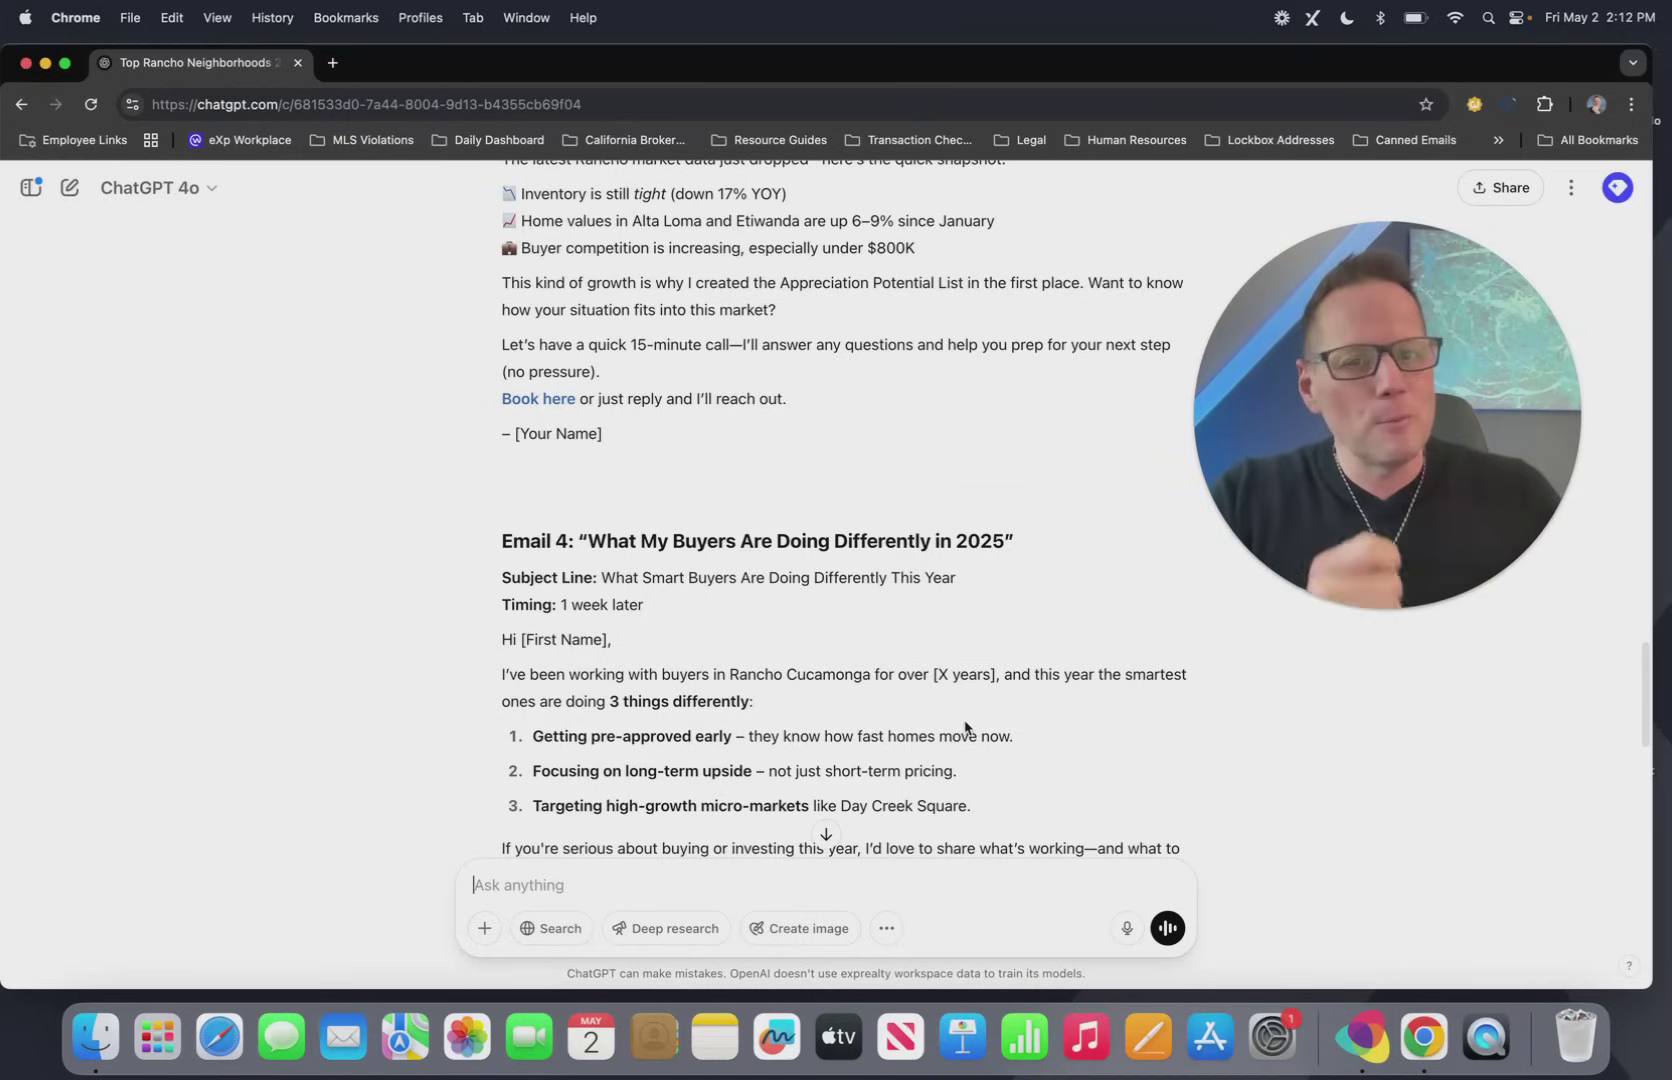
{"action": "scroll", "coordinate": [990, 722], "scroll_direction": "down", "scroll_amount": 6}
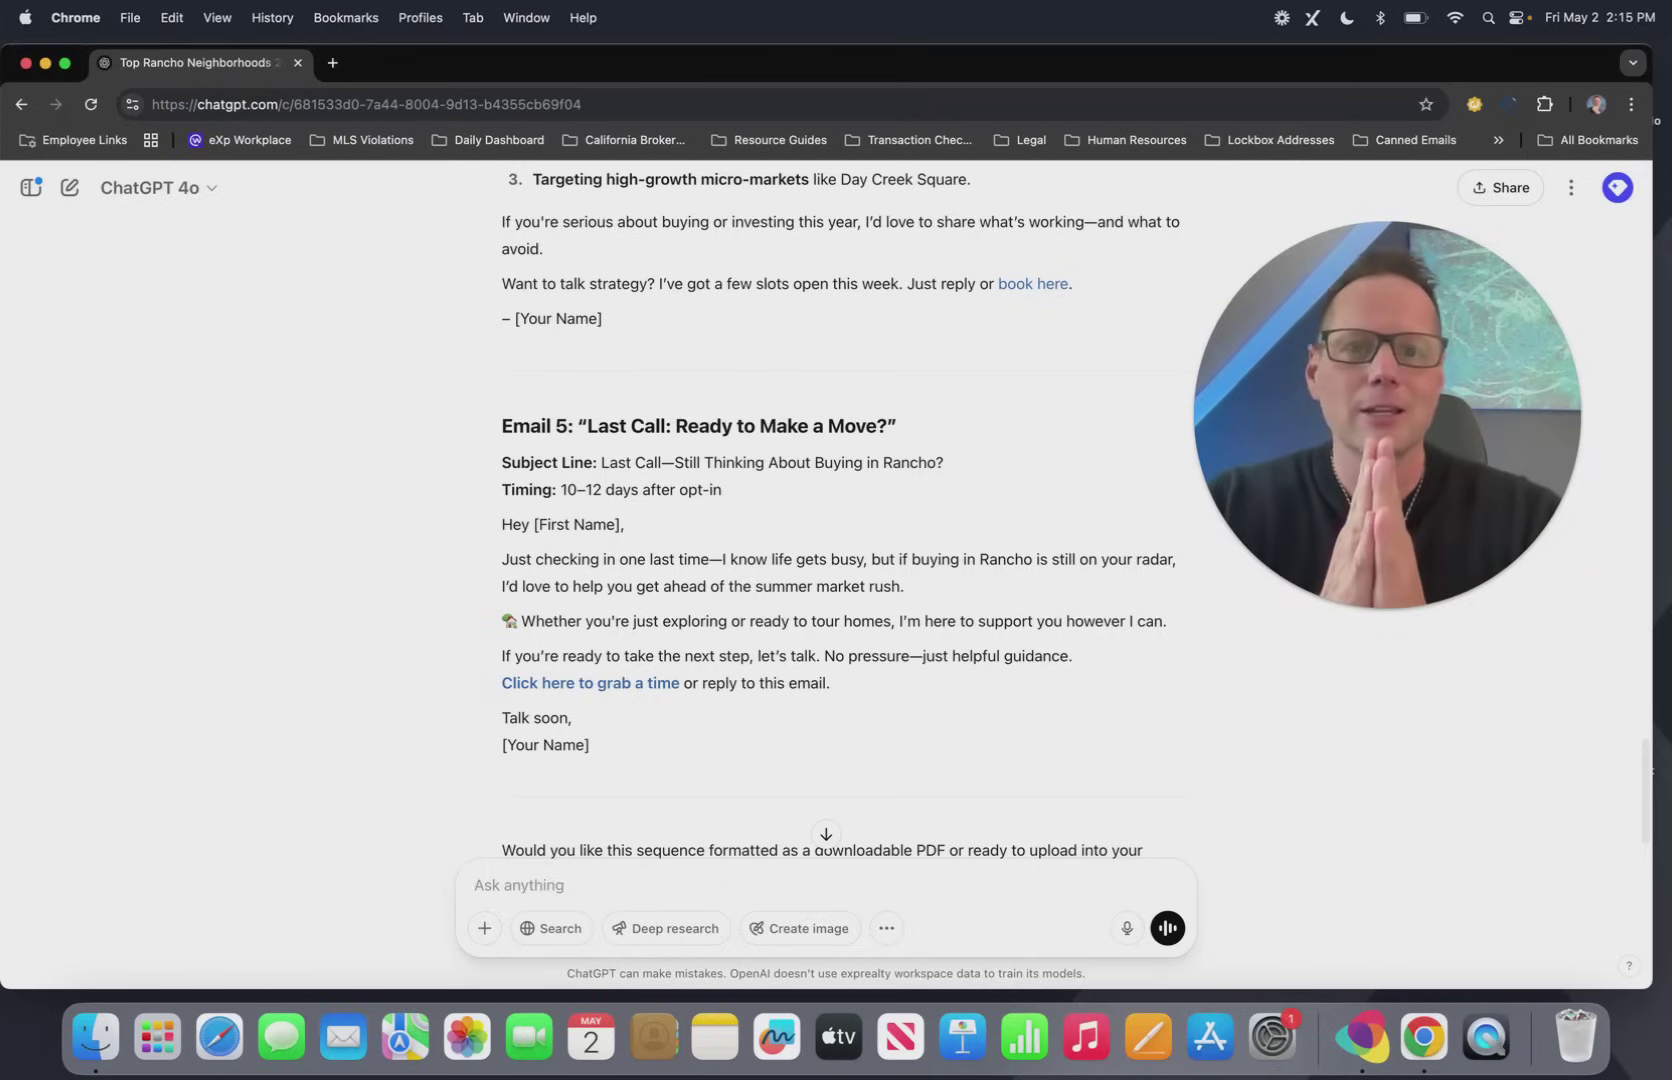
{"action": "mouse_move", "coordinate": [1421, 558]}
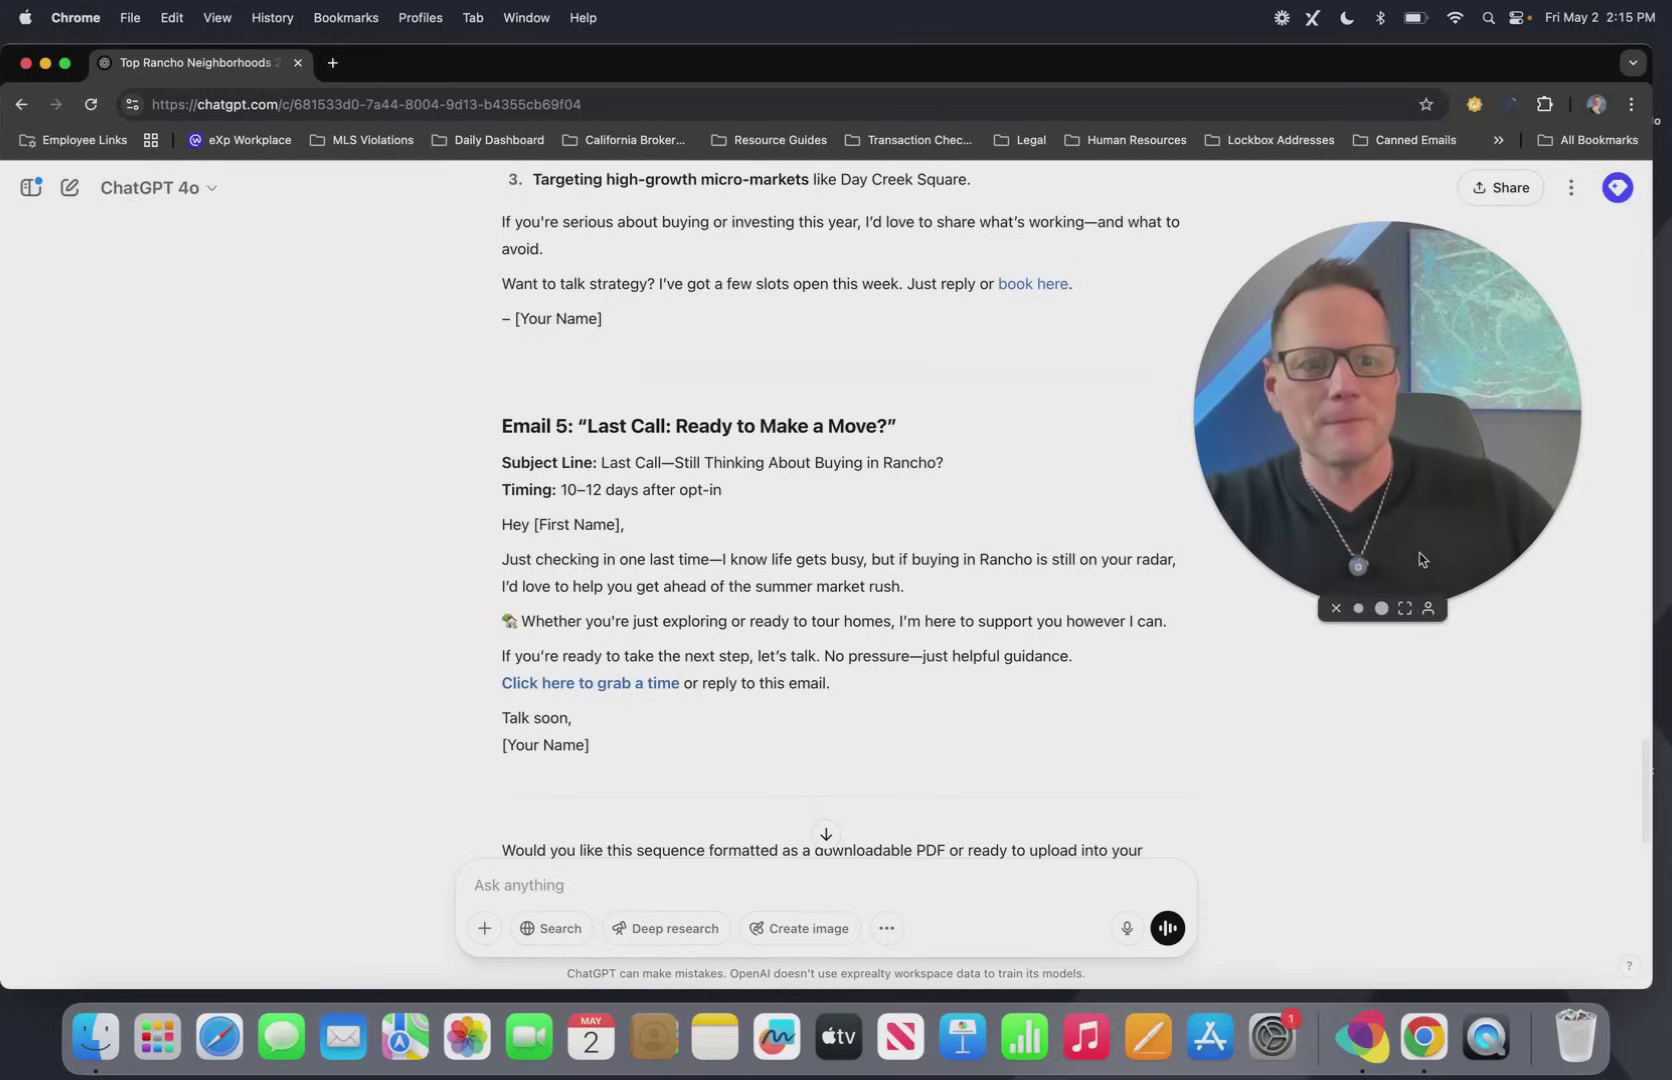
{"action": "left_click", "coordinate": [1405, 608]}
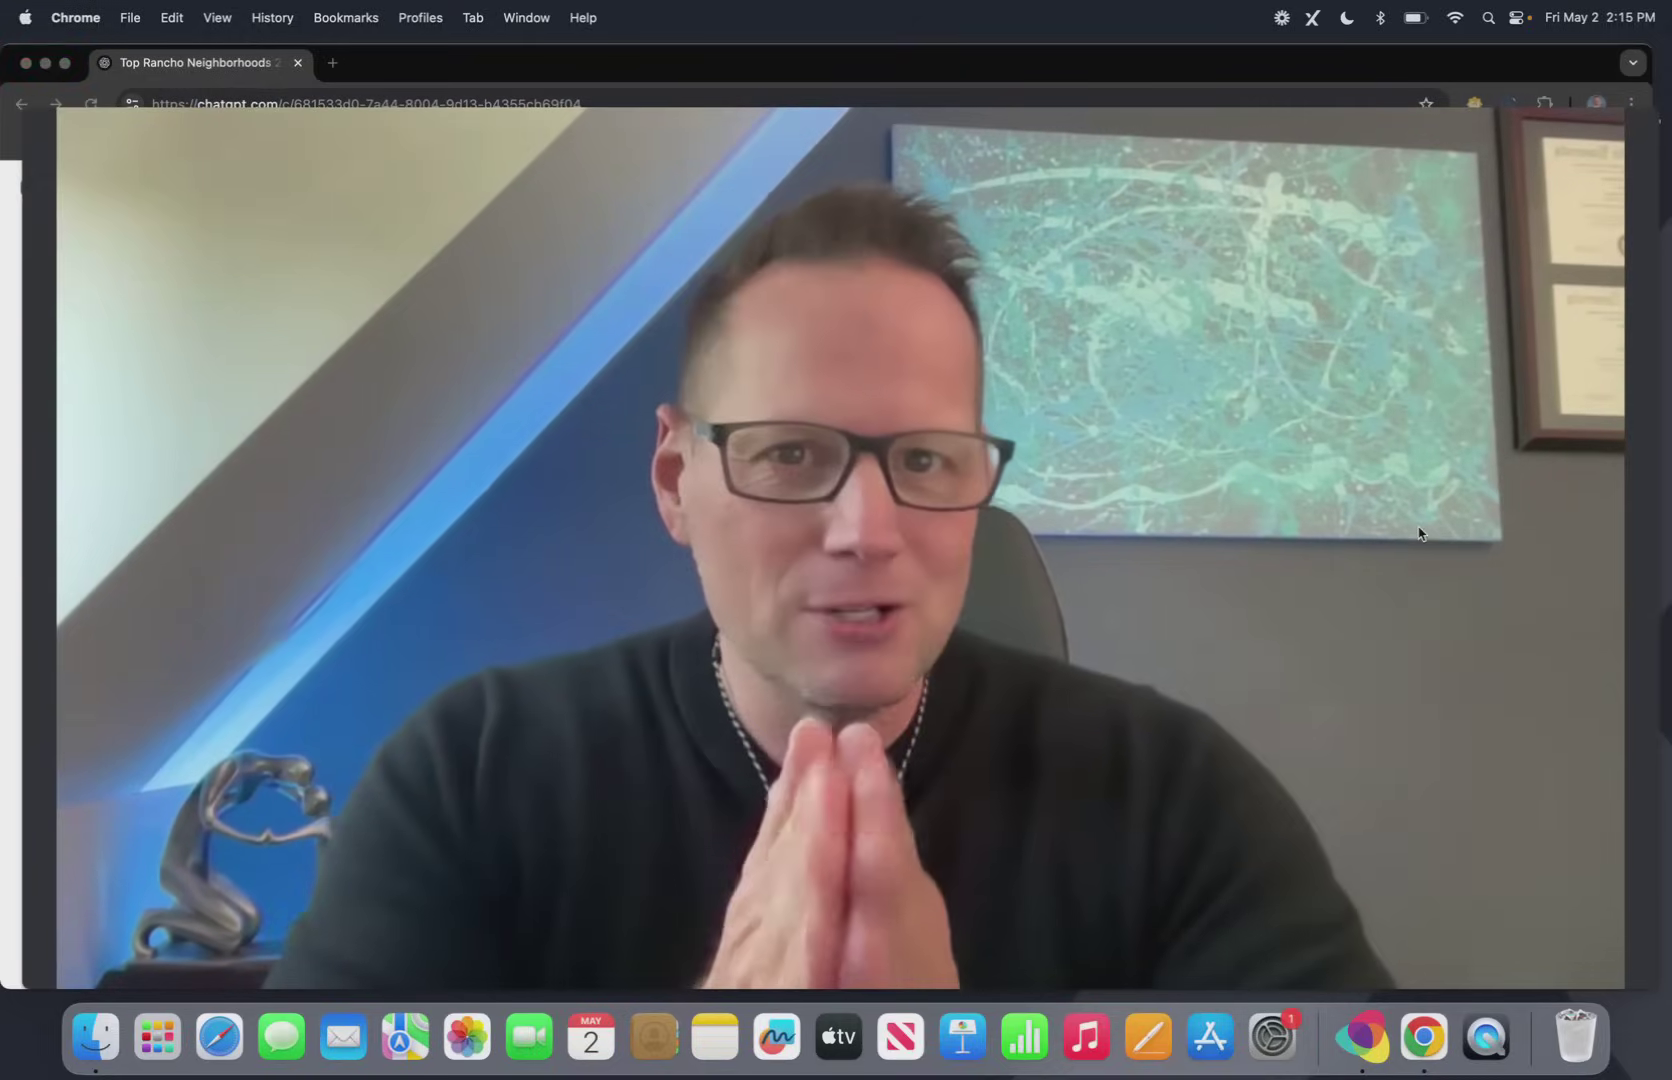